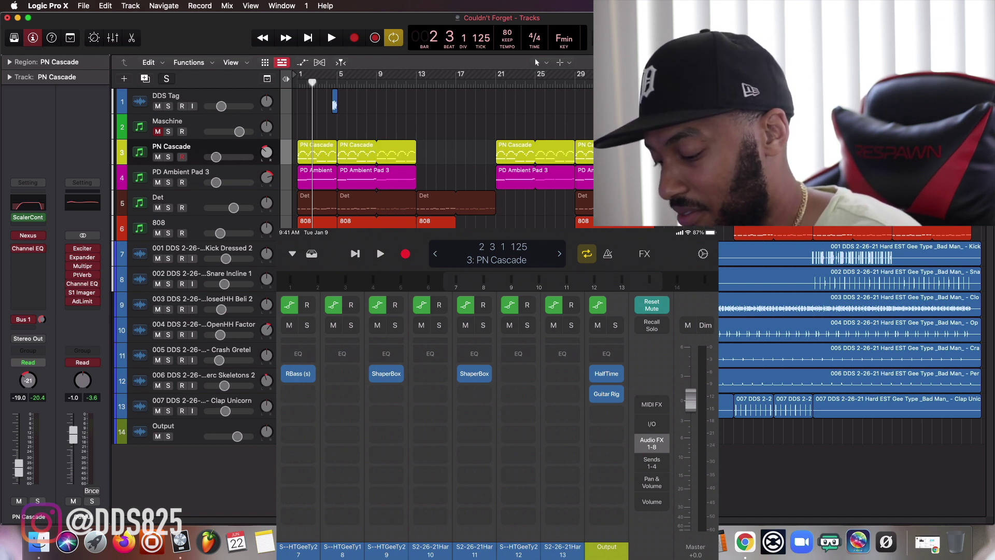
Step: Open the RBass plug-in on the Kick Dressed 2 channel from the remote mixer
{"action": "left_click", "coordinate": [606, 373]}
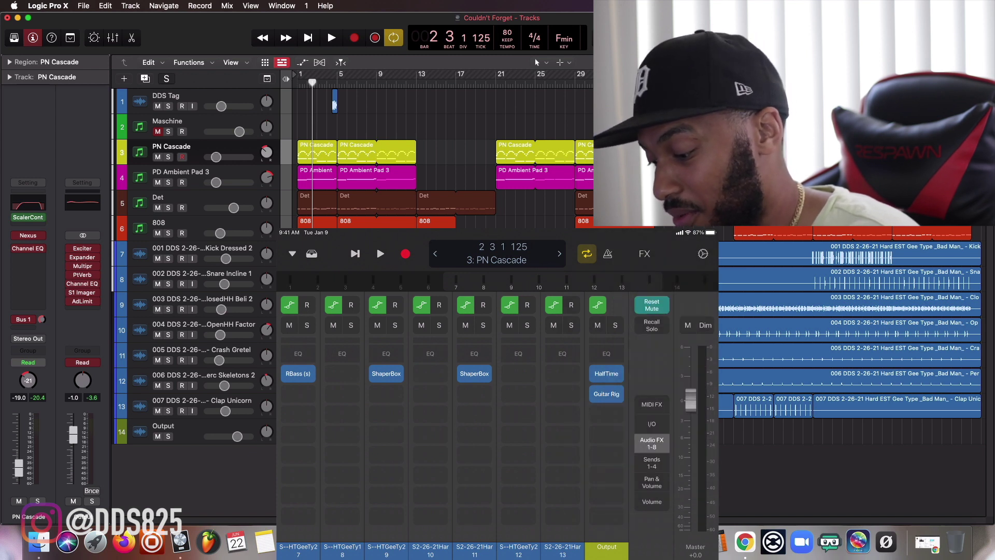
{"action": "left_click", "coordinate": [298, 373]}
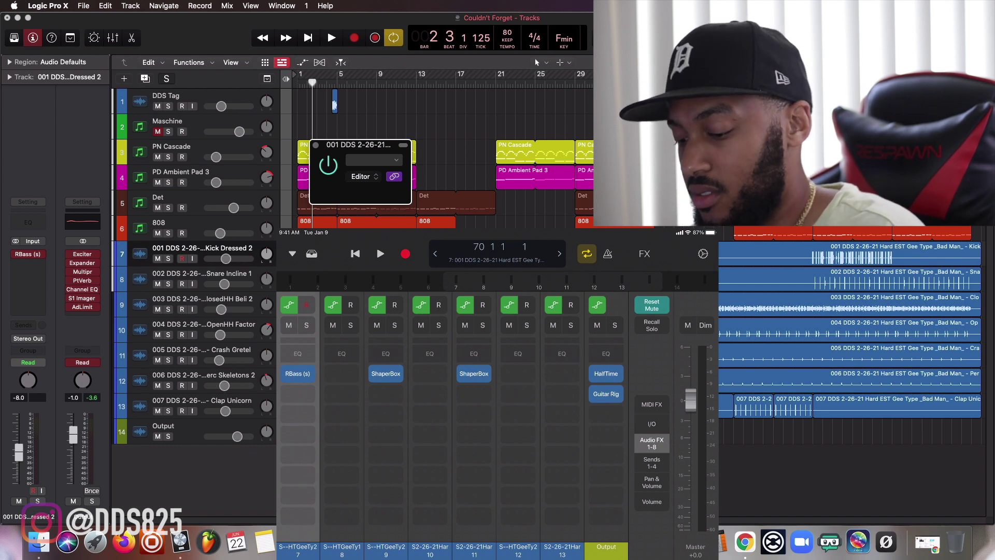
Step: Turn off cycle mode and play the song from bar 1 while viewing the first eight channels, stopping in bar 5
{"action": "left_click", "coordinate": [380, 253]}
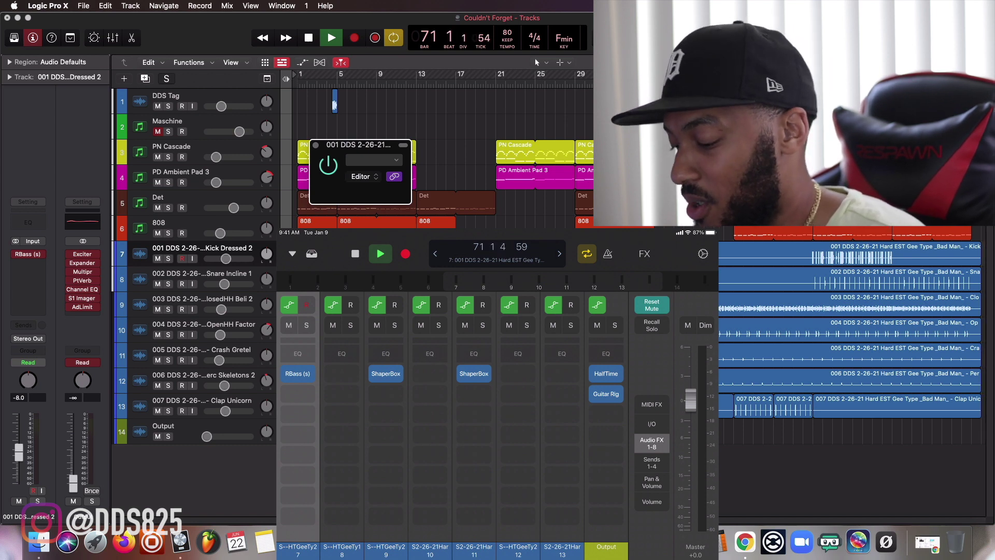
{"action": "left_click", "coordinate": [587, 254]}
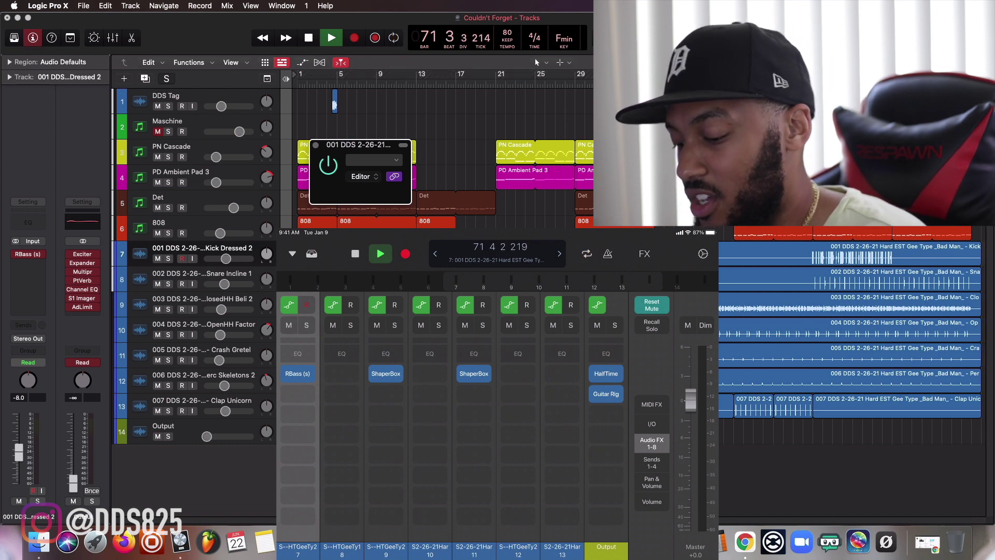
{"action": "left_click", "coordinate": [356, 254]}
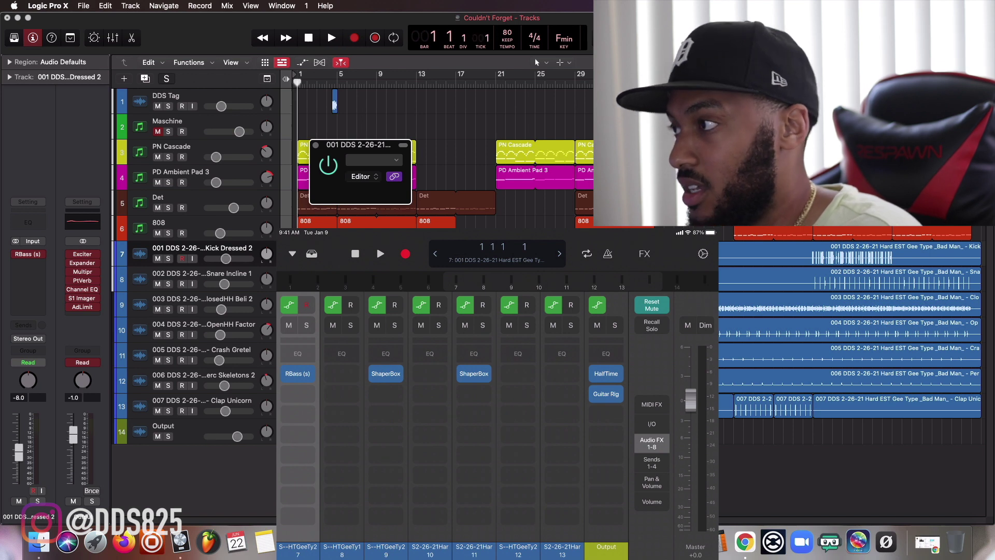
{"action": "left_click", "coordinate": [380, 253]}
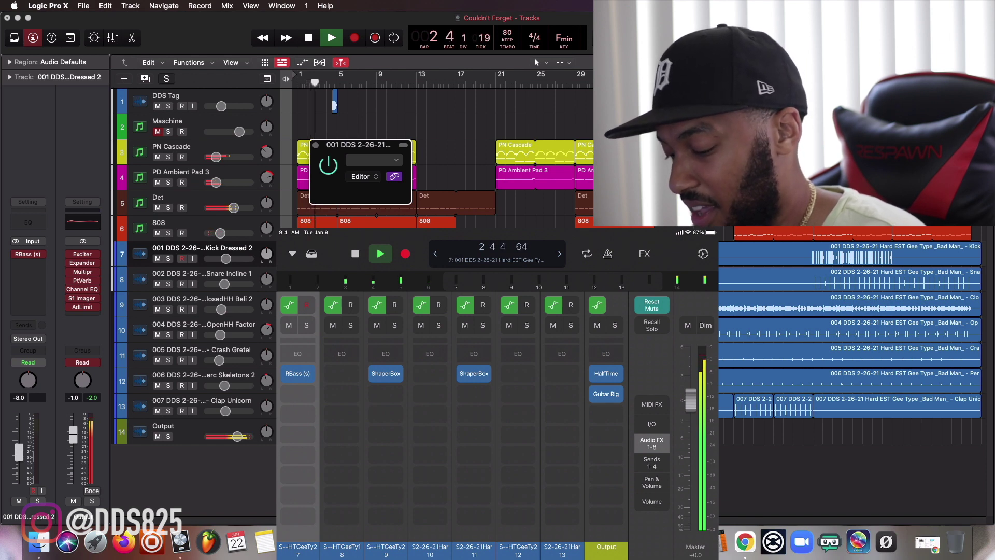
{"action": "scroll", "coordinate": [453, 415], "scroll_direction": "left", "scroll_amount": 5}
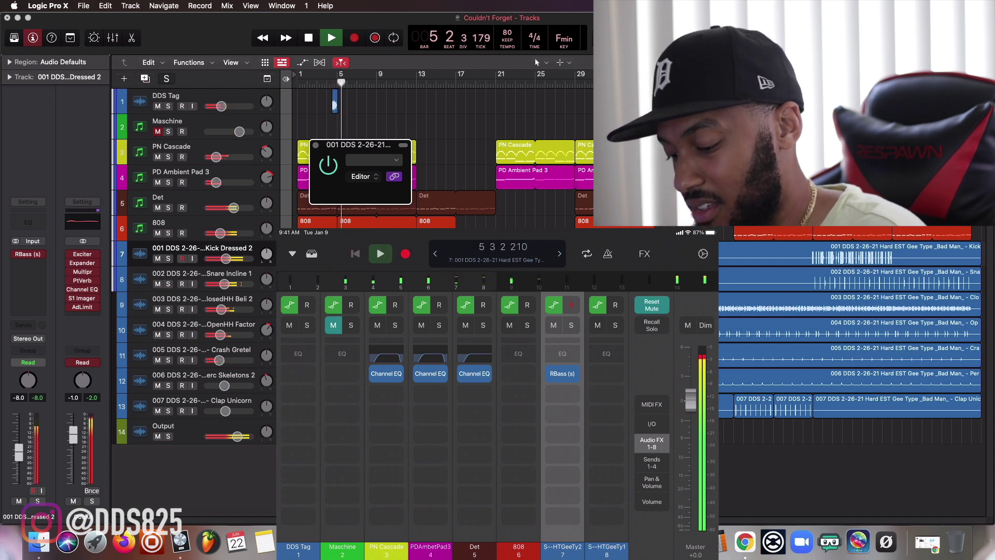
{"action": "key", "text": "space"}
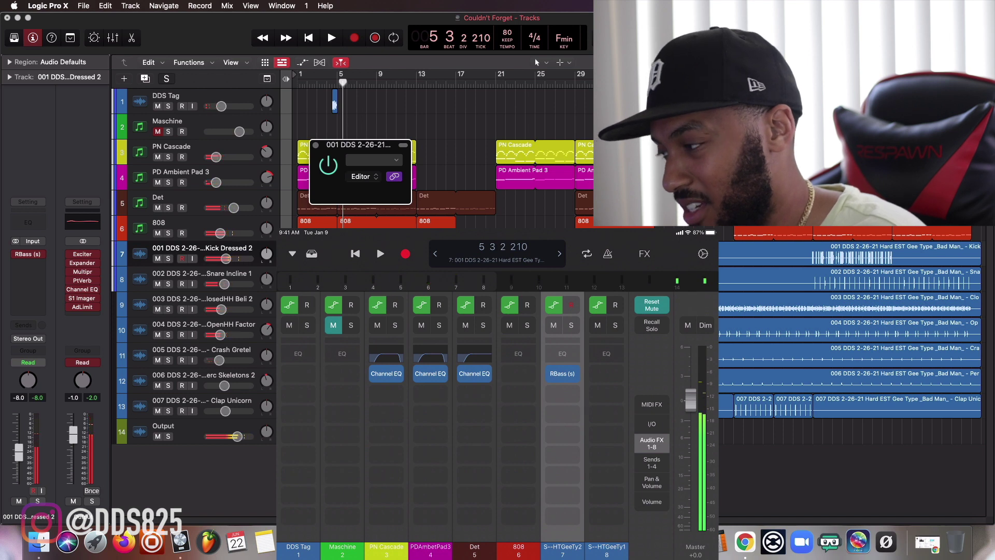
Step: Show the library with Remix FX on the remote and apply the Gater while the song plays, stopping in bar 21
{"action": "left_click", "coordinate": [312, 253]}
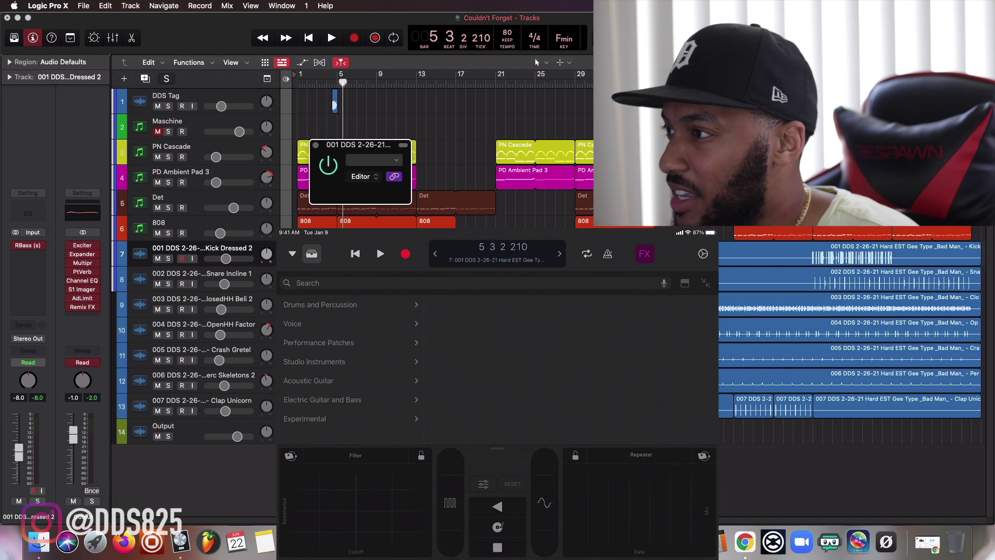
{"action": "left_click", "coordinate": [380, 254]}
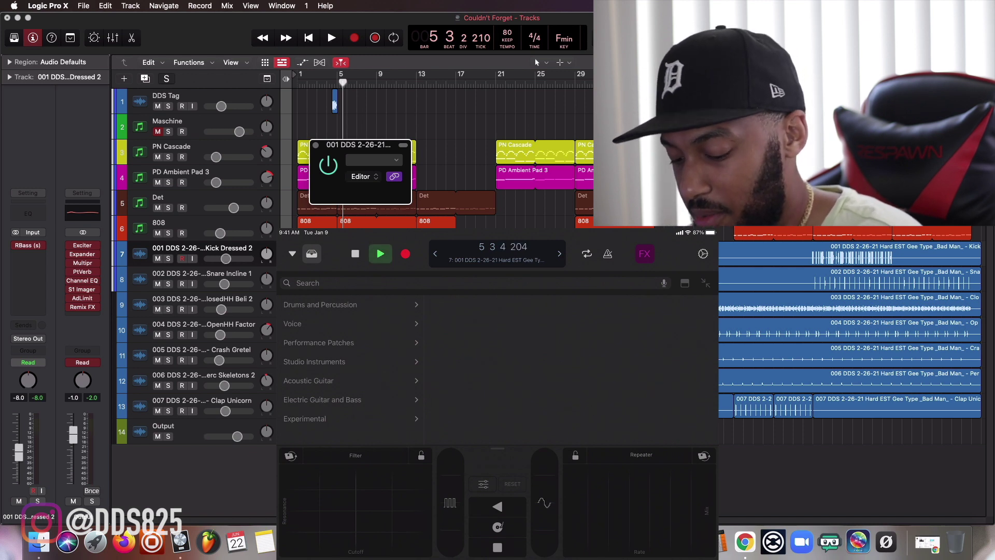
{"action": "left_click", "coordinate": [450, 503]}
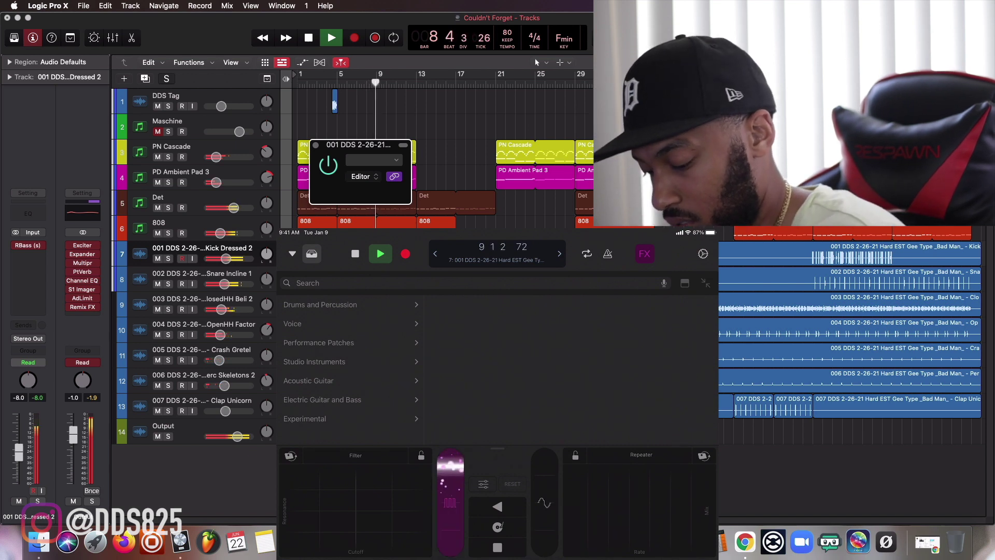
{"action": "key", "text": "space"}
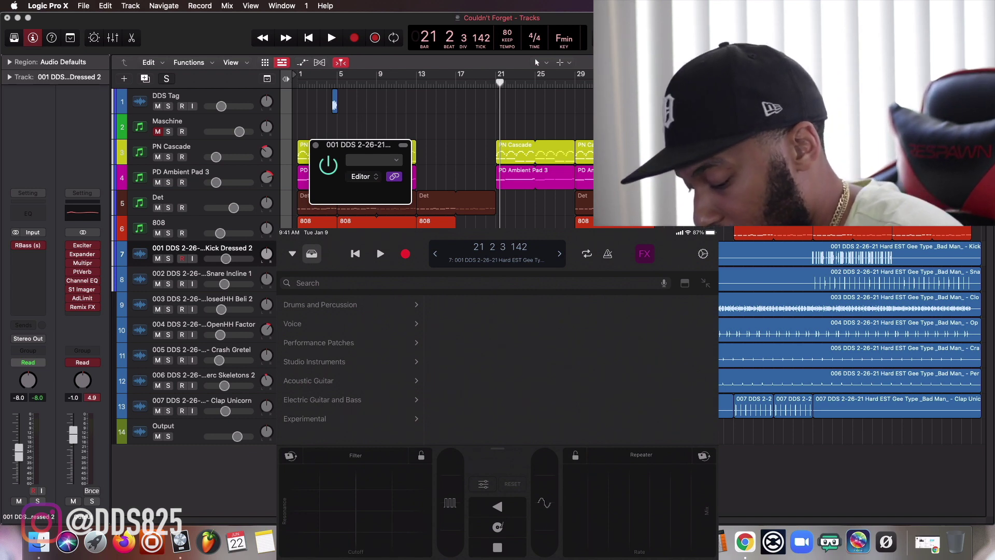
Step: Resume playback and perform Gater, Filter and Repeater effects live on the song with Remix FX
{"action": "key", "text": "space"}
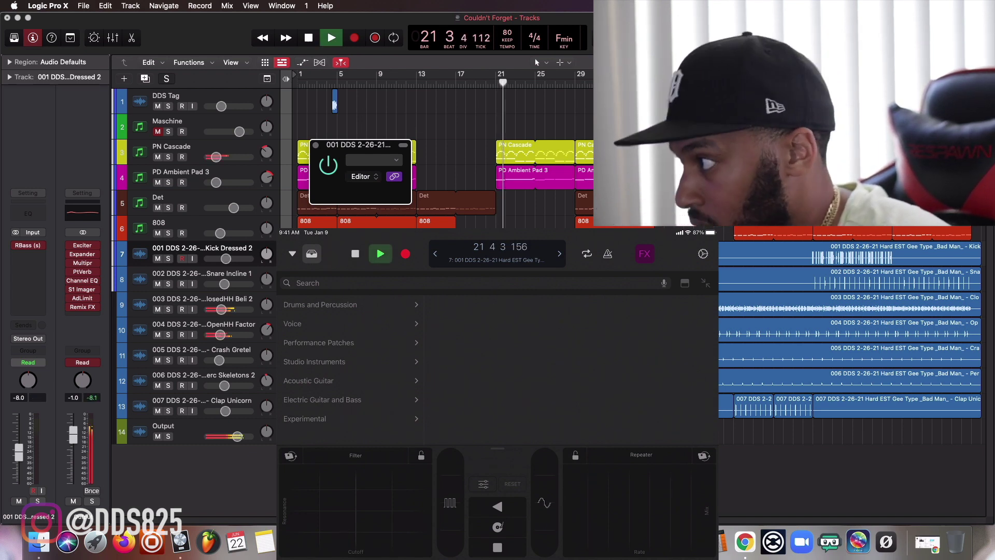
{"action": "mouse_move", "coordinate": [451, 498]}
{"action": "left_mouse_down"}
{"action": "mouse_move", "coordinate": [451, 467]}
{"action": "mouse_move", "coordinate": [450, 513]}
{"action": "mouse_move", "coordinate": [451, 493]}
{"action": "left_mouse_up"}
{"action": "left_click_drag", "start_coordinate": [332, 510], "coordinate": [311, 528]}
{"action": "left_click_drag", "start_coordinate": [639, 490], "coordinate": [638, 542]}
{"action": "left_click_drag", "start_coordinate": [355, 539], "coordinate": [417, 490]}
{"action": "left_click_drag", "start_coordinate": [402, 536], "coordinate": [311, 515]}
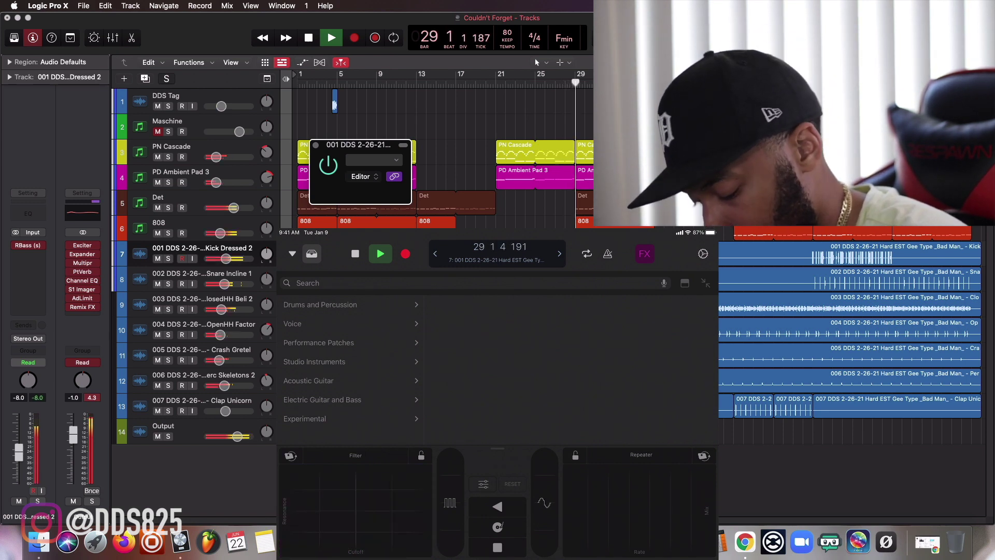
Step: Trigger the Remix FX scratch, reverse and tape stop effects during playback and dismiss the System Overload alert
{"action": "left_click", "coordinate": [498, 527]}
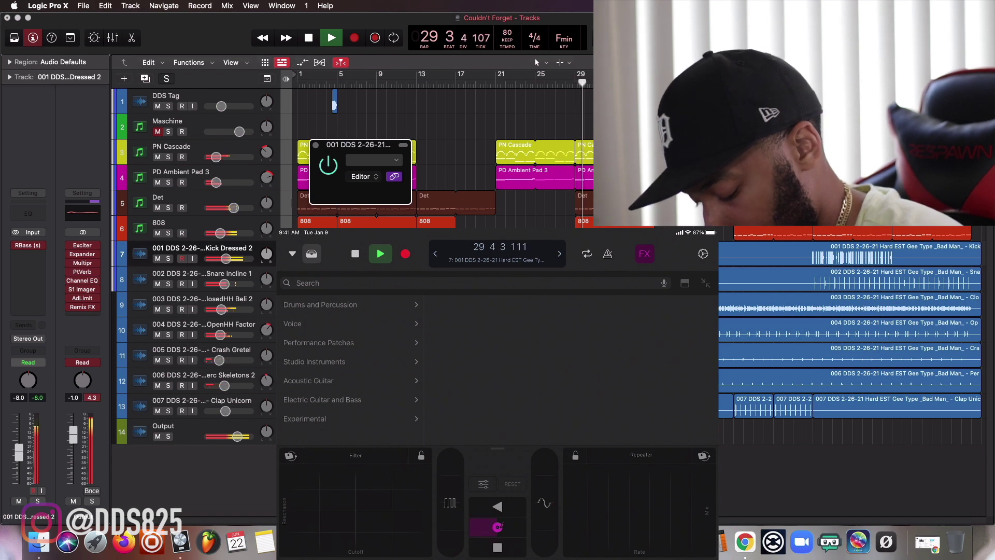
{"action": "left_click", "coordinate": [498, 527]}
{"action": "left_click", "coordinate": [498, 507]}
{"action": "left_click", "coordinate": [498, 506]}
{"action": "left_click", "coordinate": [498, 547]}
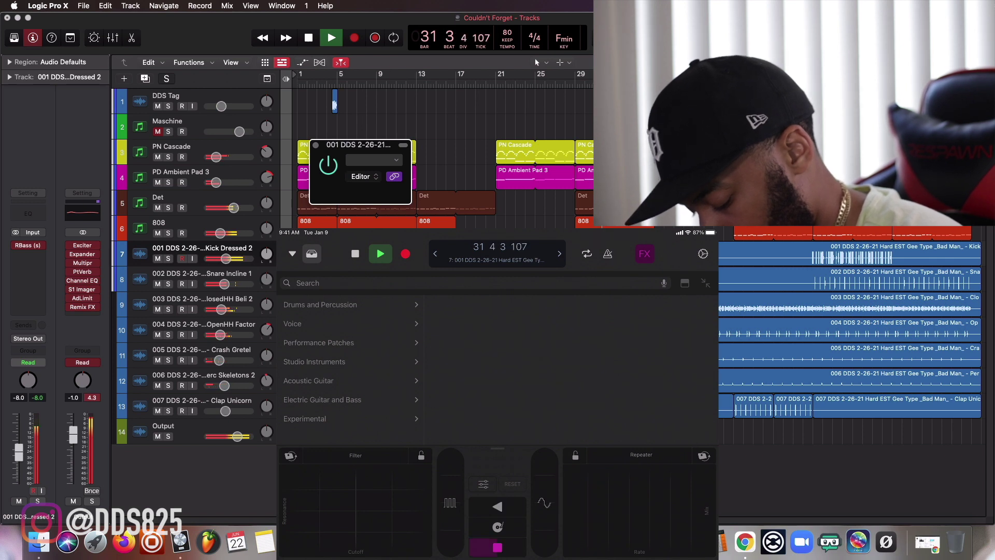
{"action": "left_click", "coordinate": [497, 546]}
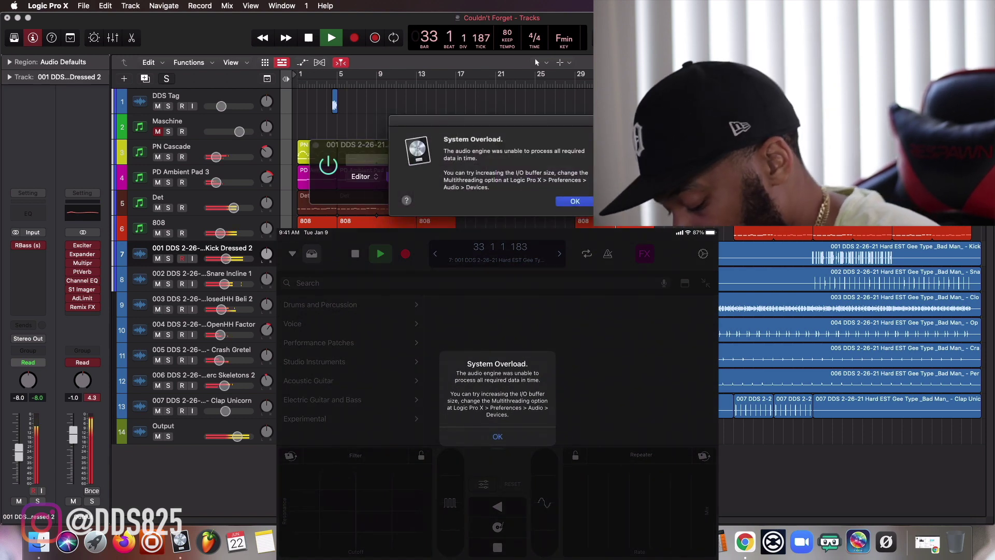
{"action": "left_click", "coordinate": [498, 437]}
{"action": "key", "text": "Return"}
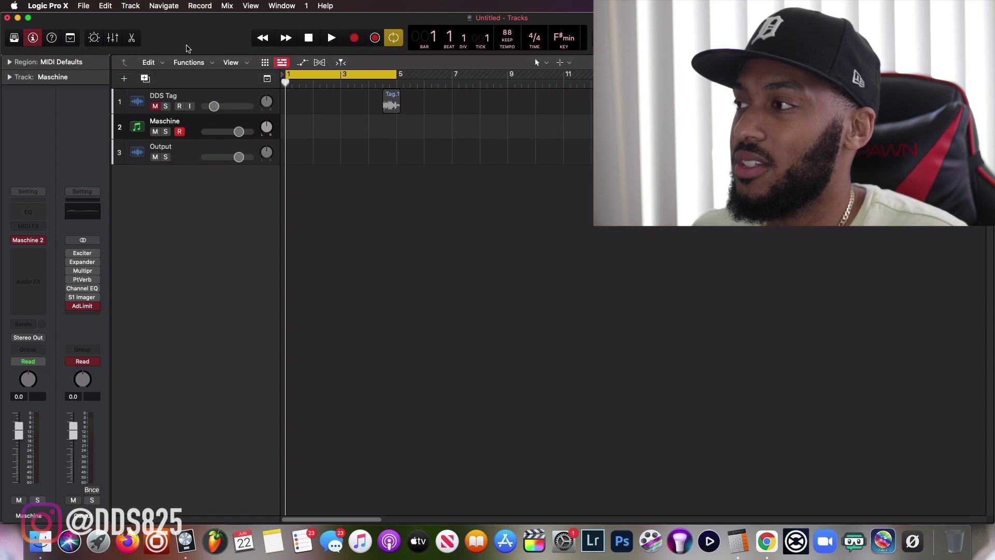
Step: Create a software instrument track with Nexus and load the Arena Ambience preset from the Piano category
{"action": "left_click", "coordinate": [126, 79]}
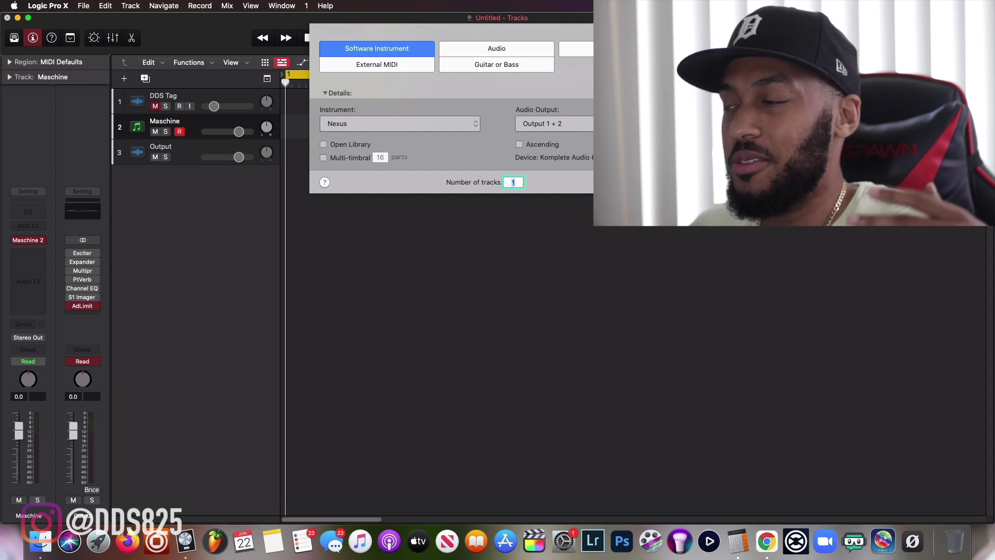
{"action": "key", "text": "Escape"}
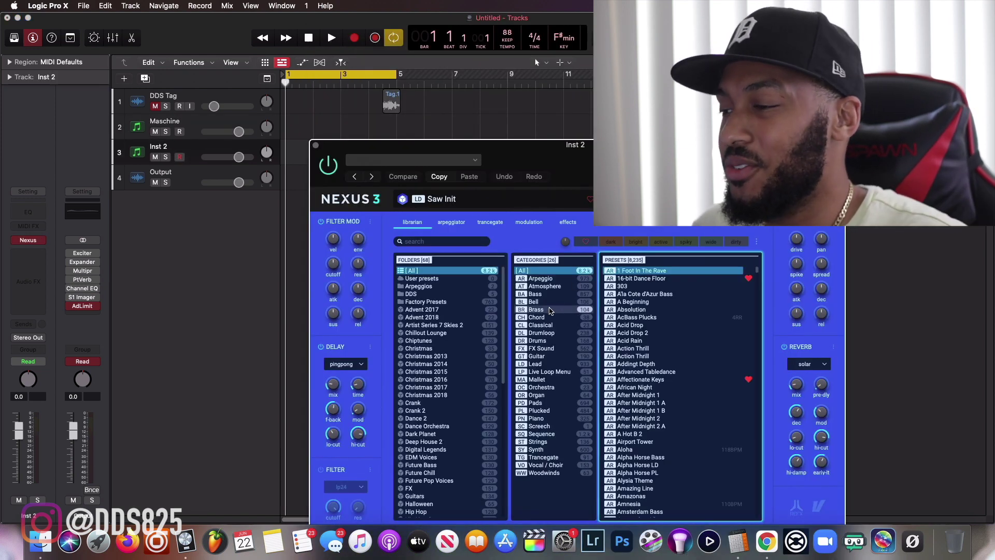
{"action": "left_click", "coordinate": [539, 419]}
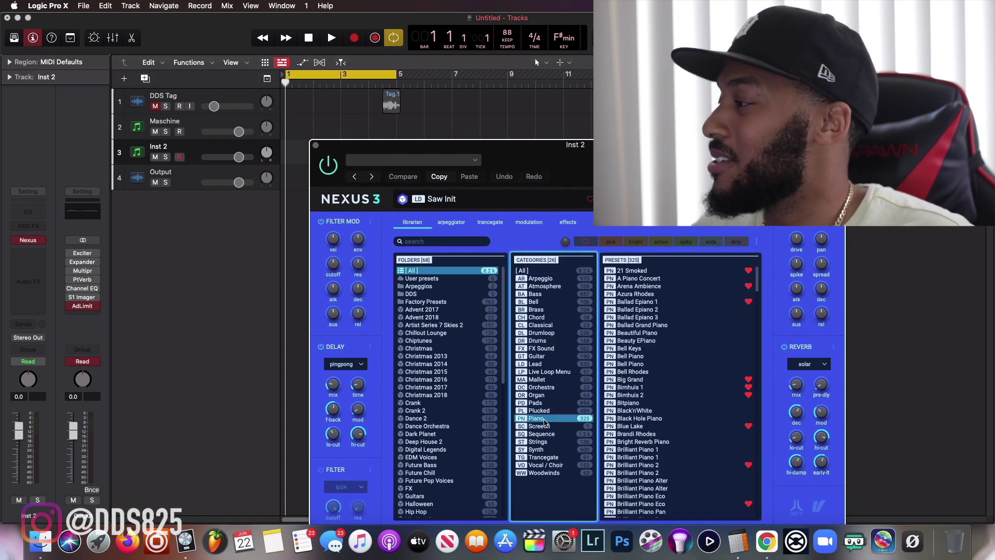
{"action": "left_click", "coordinate": [681, 292]}
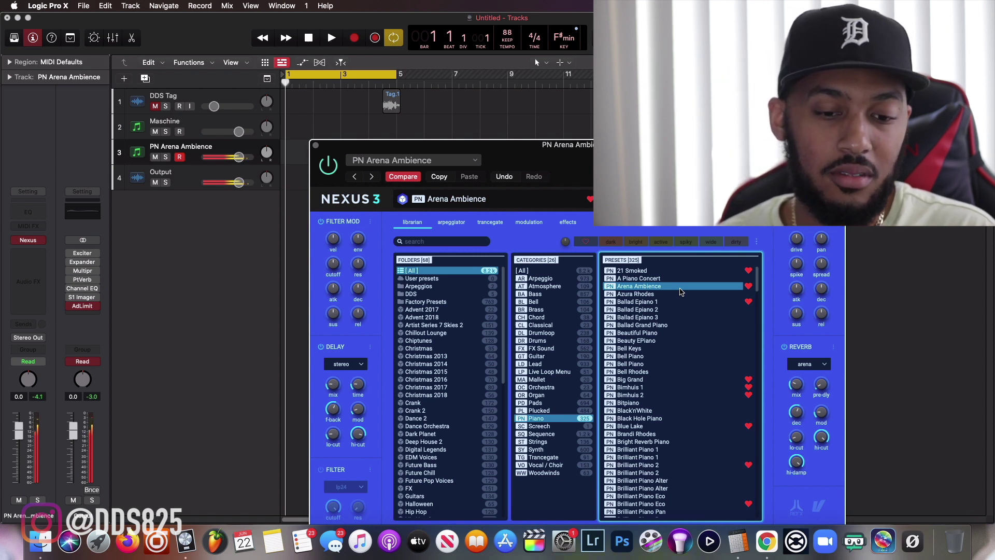
Step: Capture the piano performance just played as a region on the Arena Ambience track and play it back
{"action": "left_click", "coordinate": [379, 40]}
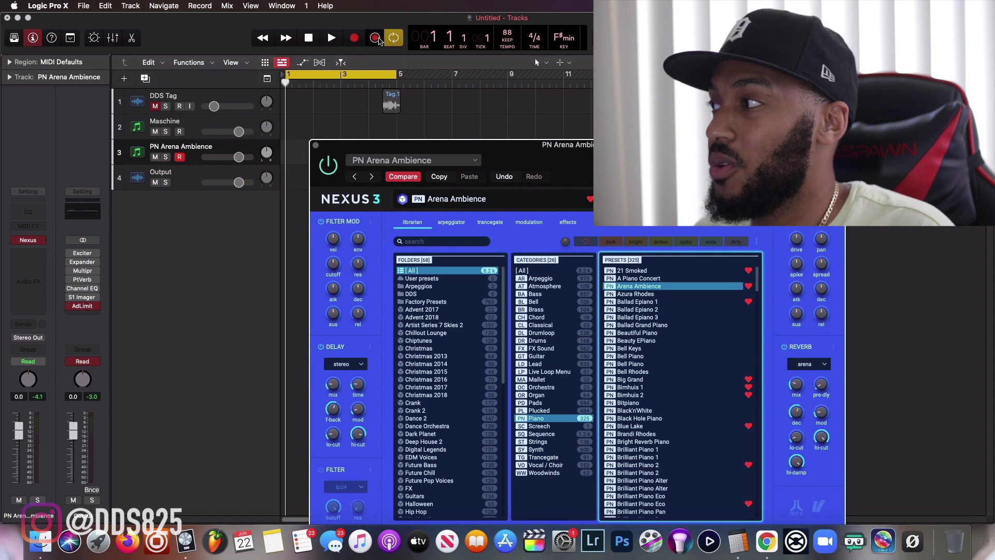
{"action": "left_click_drag", "start_coordinate": [358, 145], "coordinate": [554, 213]}
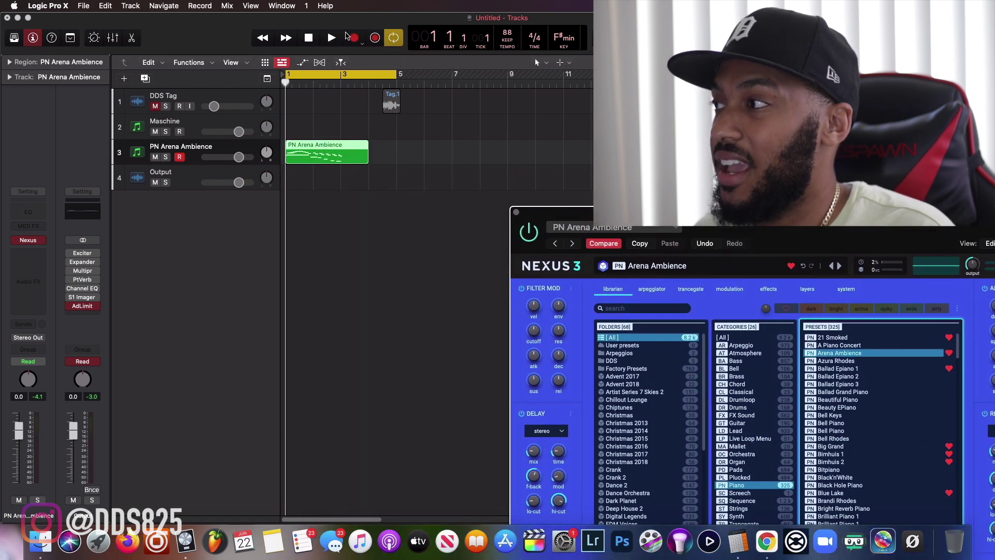
{"action": "left_click", "coordinate": [330, 38]}
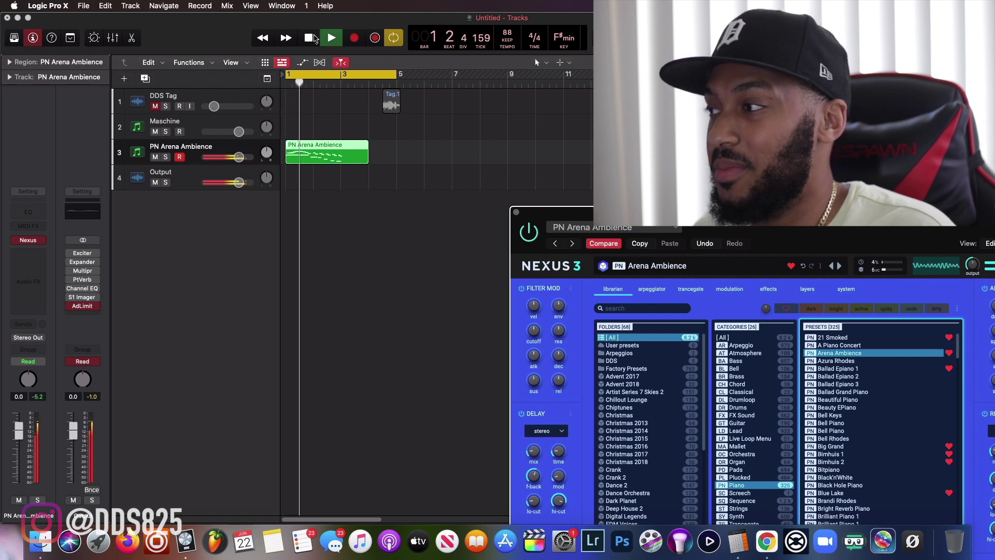
{"action": "left_click", "coordinate": [311, 36]}
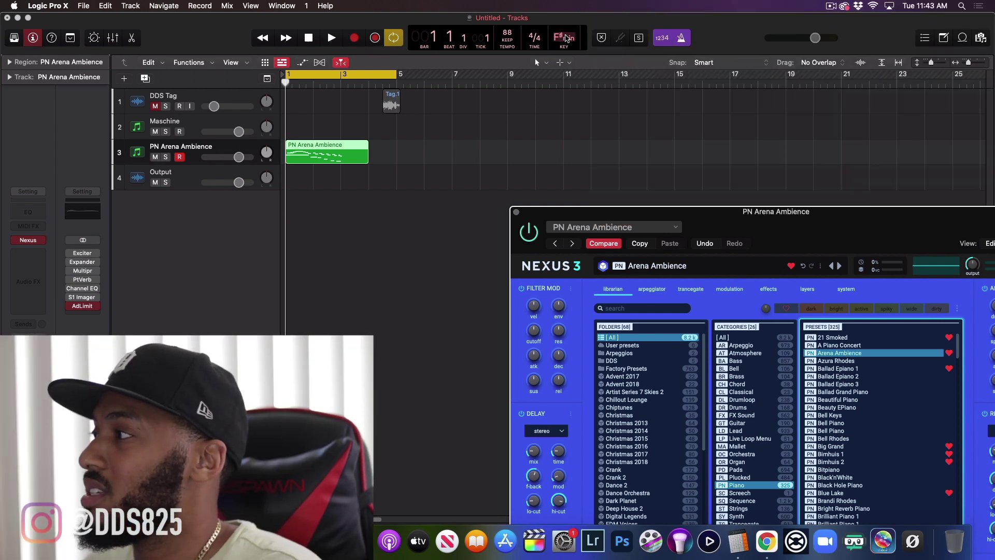
Step: Toggle Capture Recording off and back on in the control bar customization and confirm
{"action": "right_click", "coordinate": [584, 31]}
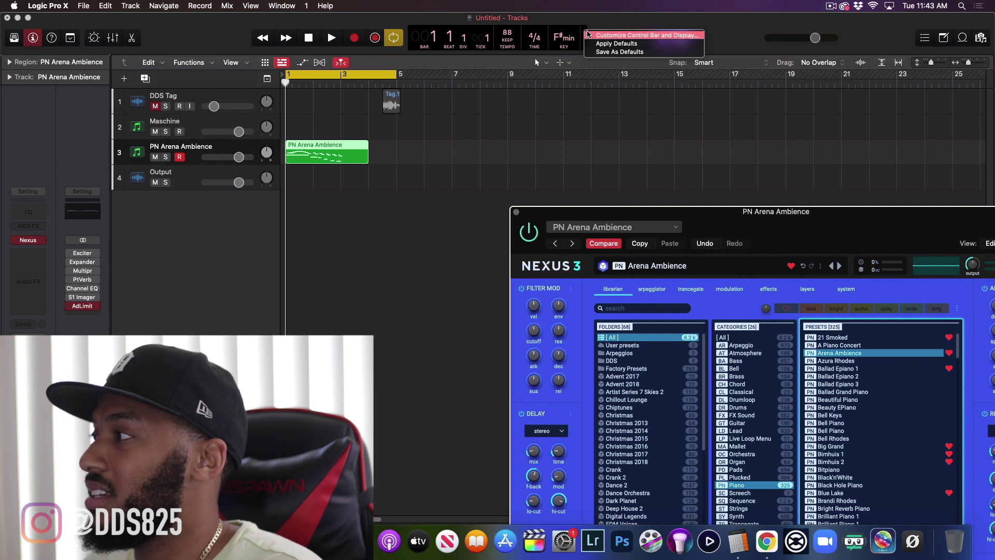
{"action": "left_click", "coordinate": [587, 34]}
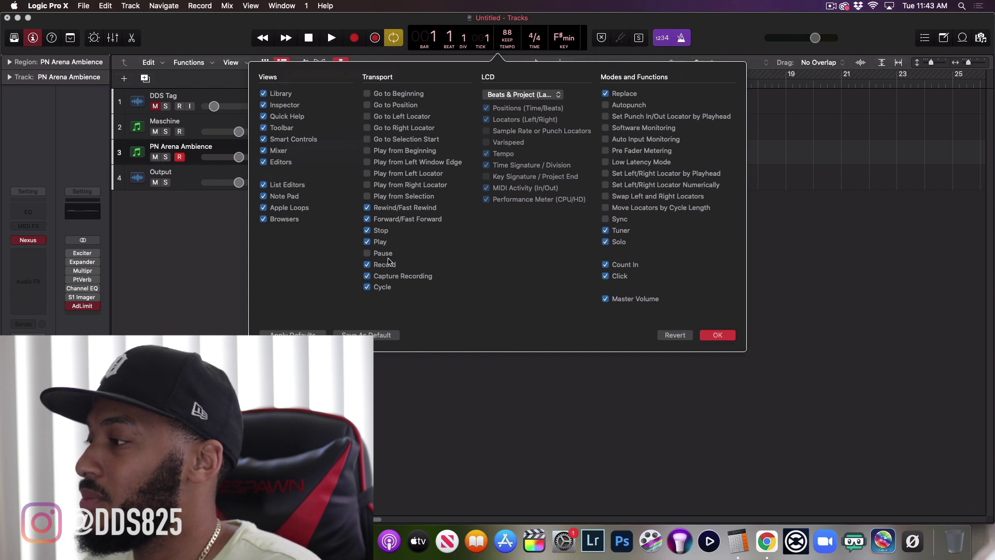
{"action": "left_click", "coordinate": [368, 276]}
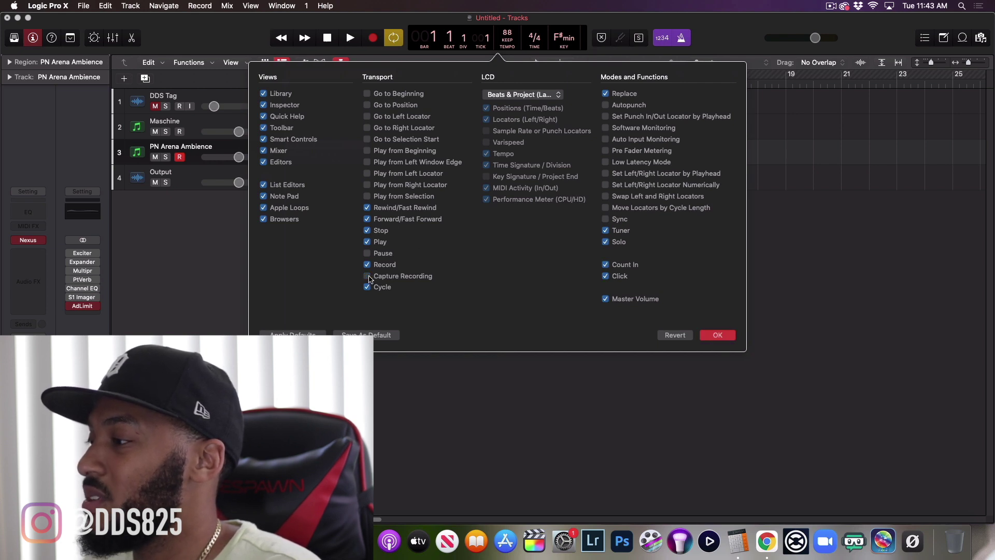
{"action": "left_click", "coordinate": [369, 277]}
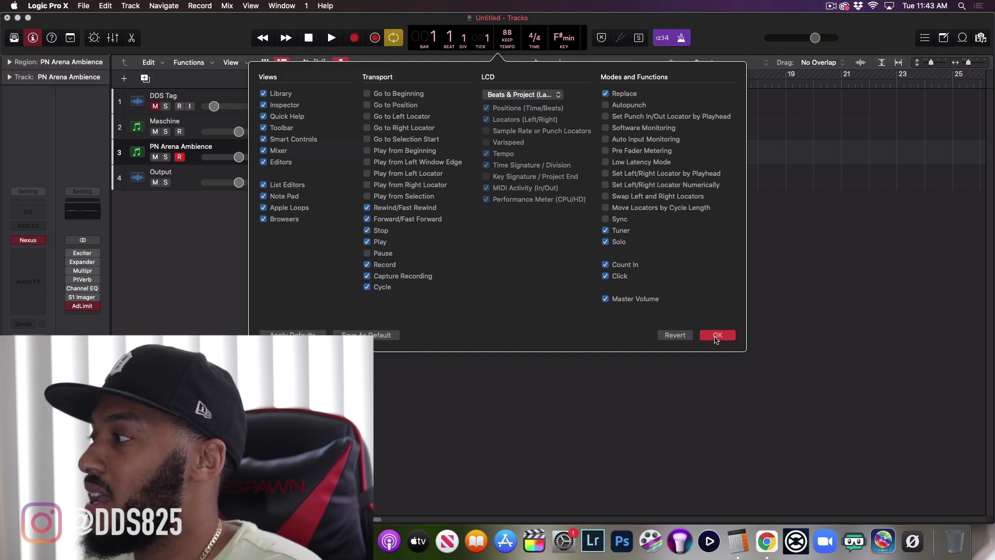
{"action": "left_click", "coordinate": [716, 335]}
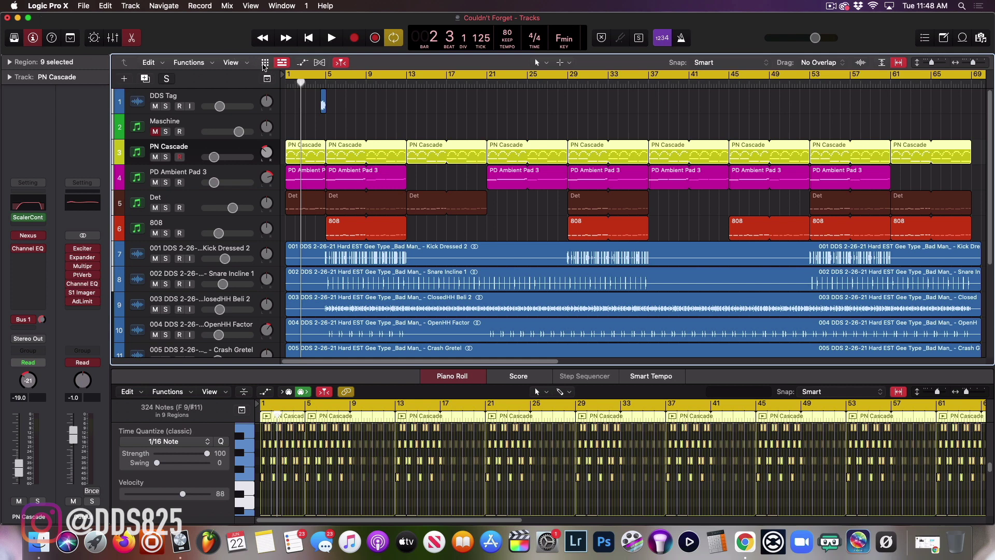
Step: Show the Live Loops grid beside the tracks and place the 808 region from bar 5 in the 808 track's first cell
{"action": "left_click", "coordinate": [264, 63]}
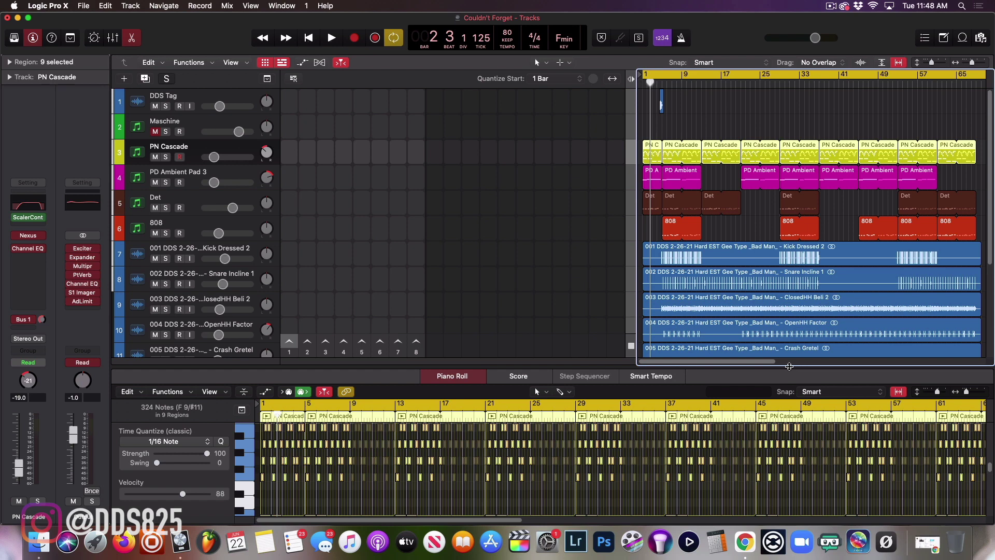
{"action": "left_click_drag", "start_coordinate": [772, 366], "coordinate": [850, 369]}
{"action": "right_click", "coordinate": [814, 312]}
{"action": "key", "text": "Escape"}
{"action": "left_click_drag", "start_coordinate": [684, 71], "coordinate": [876, 86]}
{"action": "left_click_drag", "start_coordinate": [744, 367], "coordinate": [799, 365]}
{"action": "left_click_drag", "start_coordinate": [839, 74], "coordinate": [311, 118]}
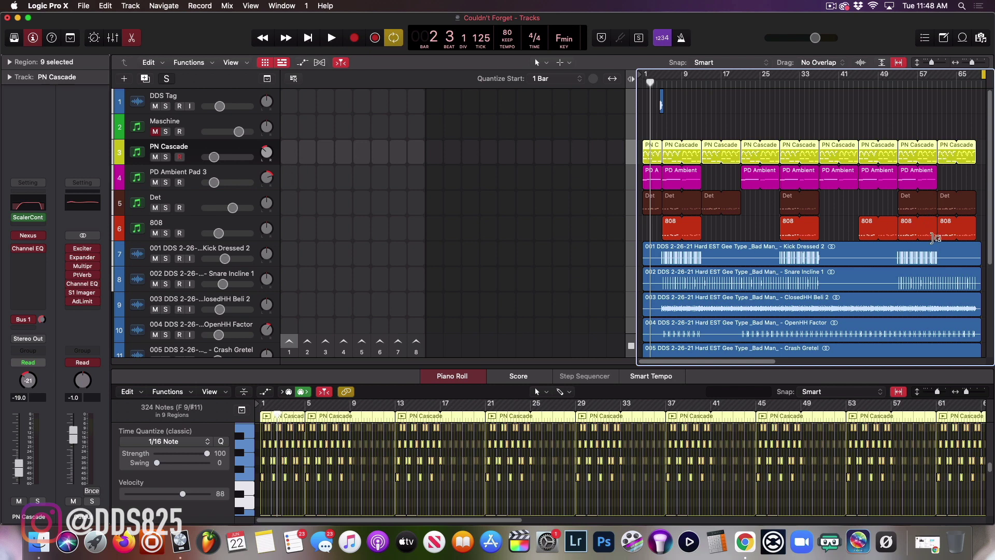
{"action": "left_click_drag", "start_coordinate": [675, 228], "coordinate": [296, 241]}
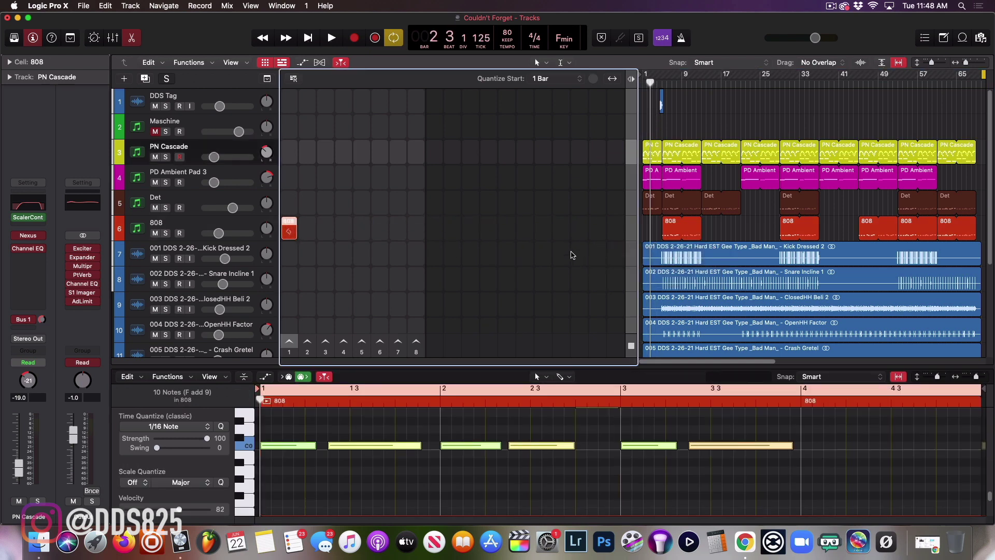
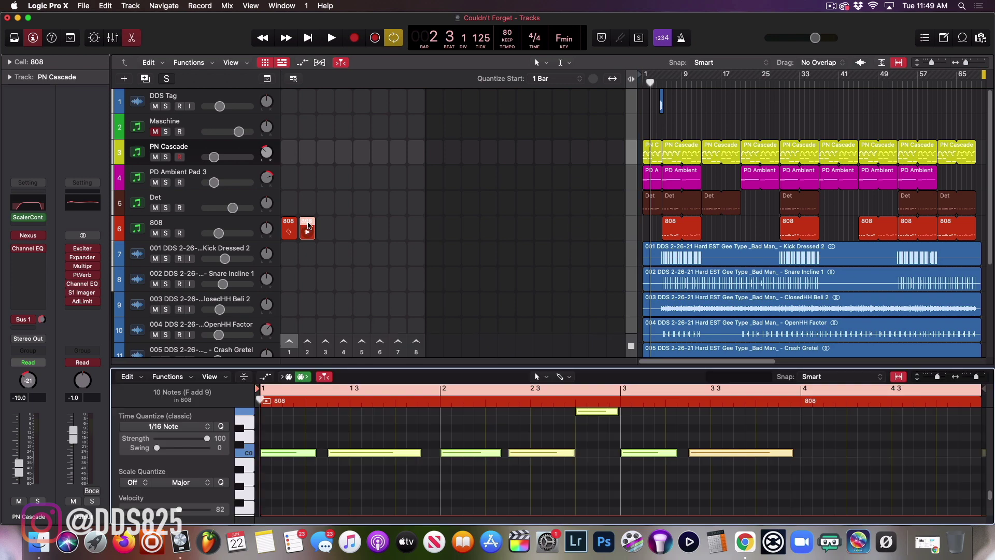
Step: Delete most notes from the 808 loop in the second cell, keeping only the low notes starting bars 1 and 3
{"action": "left_click_drag", "start_coordinate": [361, 489], "coordinate": [617, 450]}
{"action": "key", "text": "Delete"}
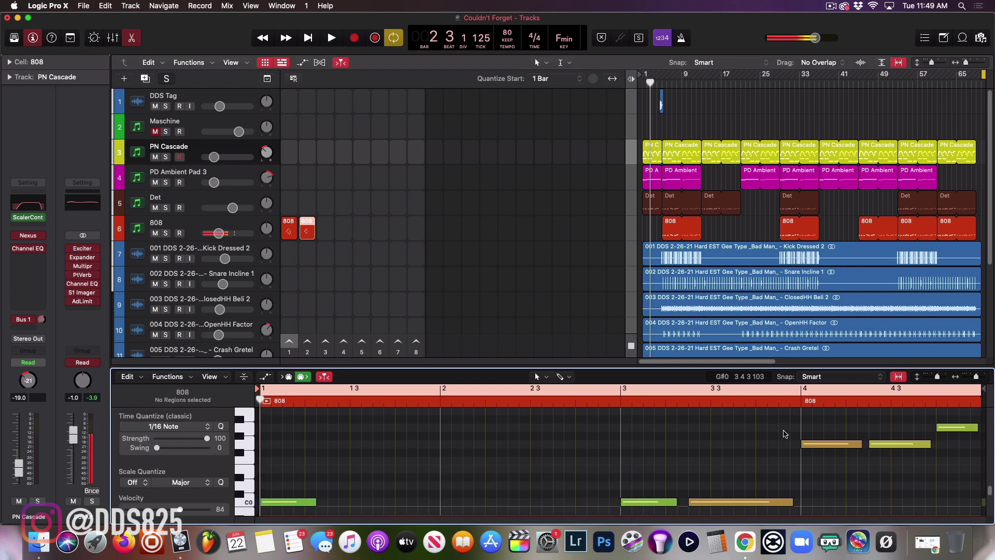
{"action": "left_click_drag", "start_coordinate": [737, 414], "coordinate": [967, 500]}
{"action": "key", "text": "Delete"}
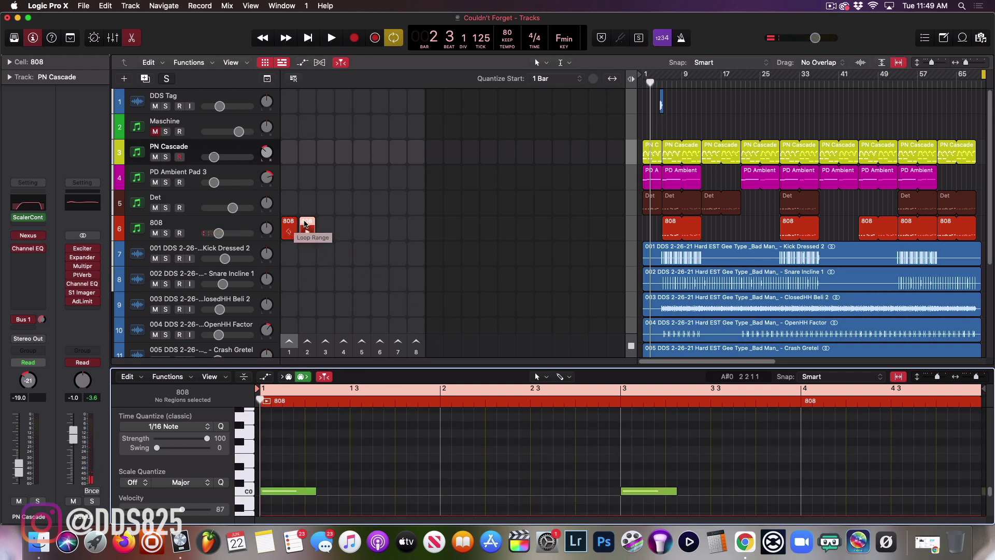
Step: Copy the edited 808 loop from the second Live Loops cell into the 808 track's timeline at bars 1 and 13
{"action": "left_click_drag", "start_coordinate": [306, 224], "coordinate": [650, 239]}
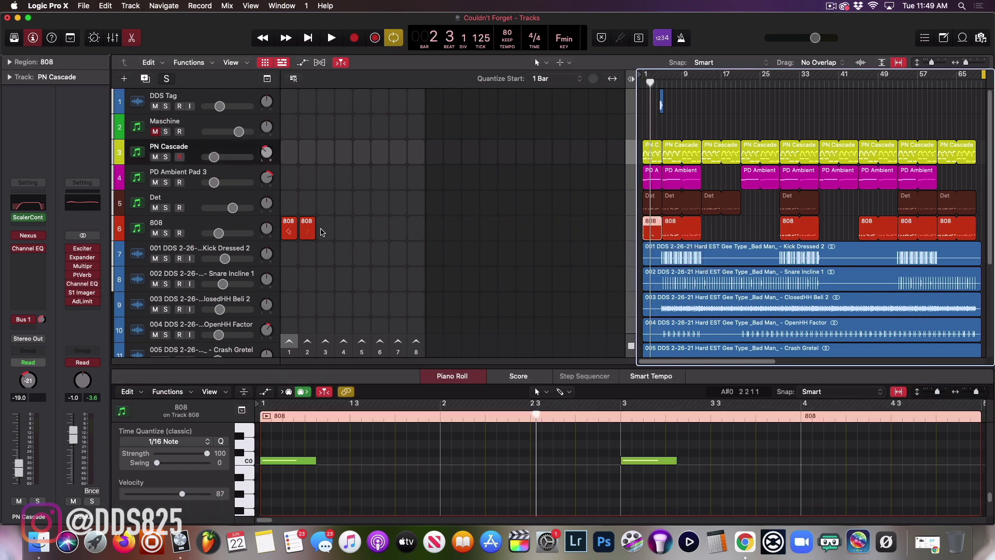
{"action": "left_click_drag", "start_coordinate": [308, 224], "coordinate": [714, 230]}
{"action": "scroll", "coordinate": [689, 251], "scroll_direction": "down", "scroll_amount": 1}
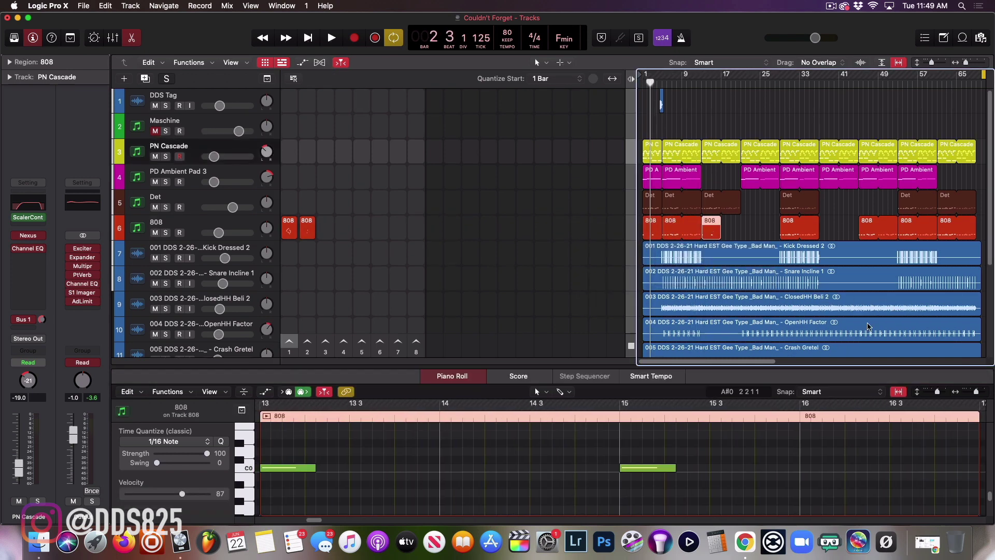
{"action": "scroll", "coordinate": [755, 270], "scroll_direction": "down", "scroll_amount": 1}
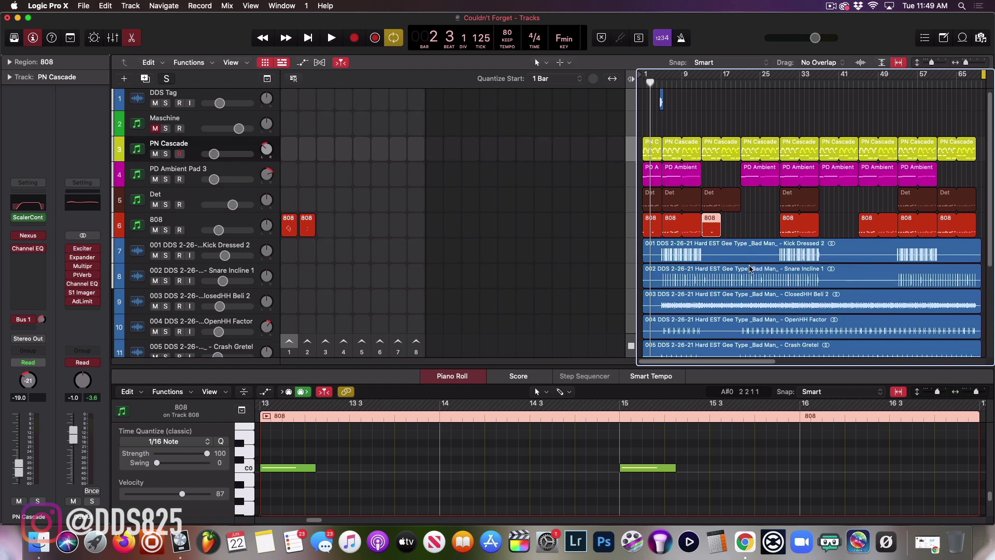
{"action": "scroll", "coordinate": [734, 261], "scroll_direction": "down", "scroll_amount": 2}
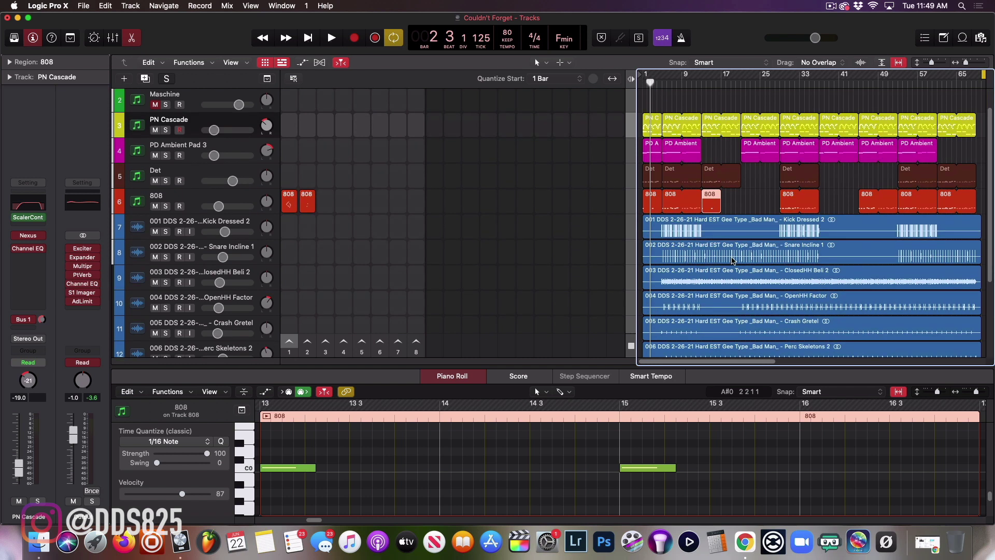
{"action": "scroll", "coordinate": [736, 249], "scroll_direction": "up", "scroll_amount": 2}
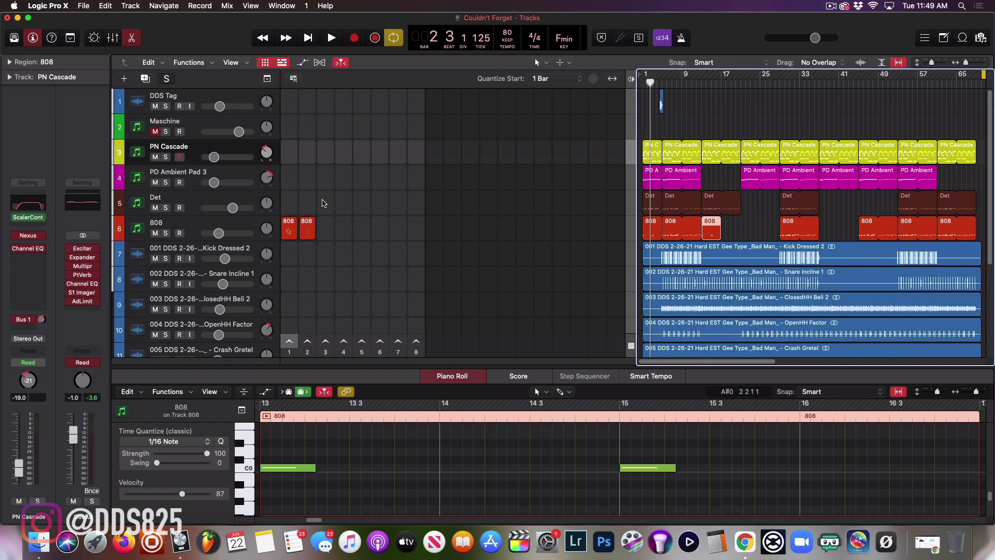
Step: Place a PN Cascade loop in its track's first Live Loops cell, and trigger scene 1 and that cell
{"action": "left_click_drag", "start_coordinate": [647, 153], "coordinate": [969, 164]}
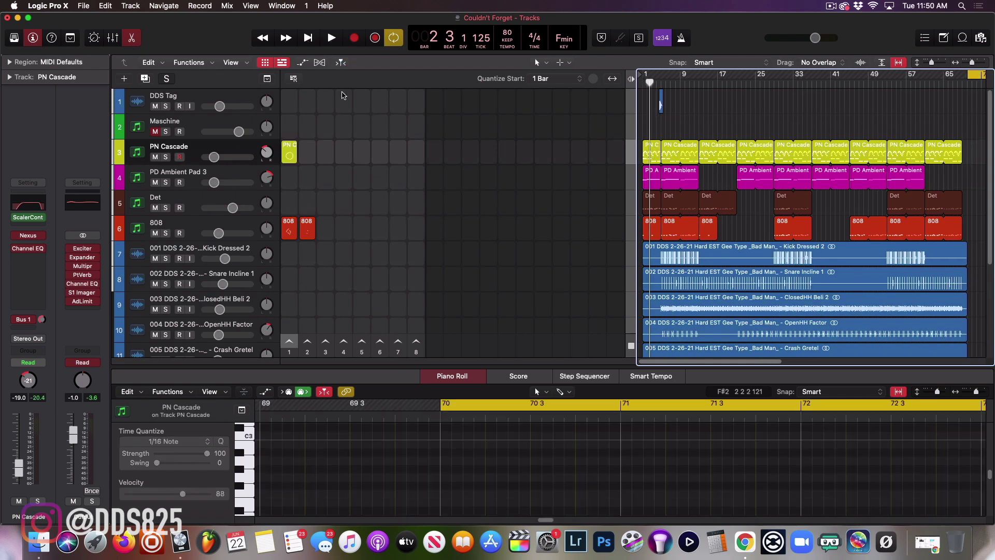
{"action": "left_click", "coordinate": [290, 344]}
{"action": "left_click", "coordinate": [289, 155]}
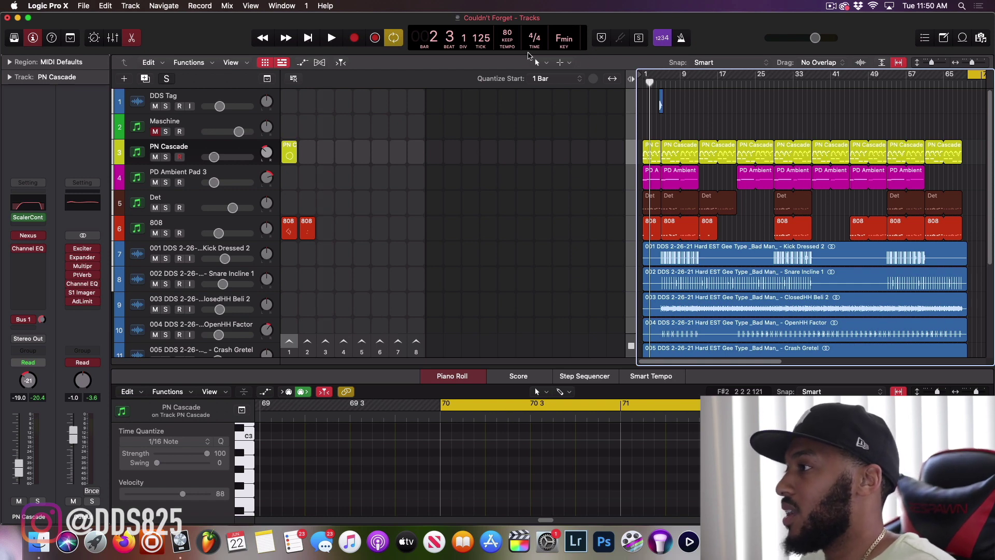
Step: Hide the Live Loops grid so that only the linear track arrangement is displayed
{"action": "left_click", "coordinate": [265, 63]}
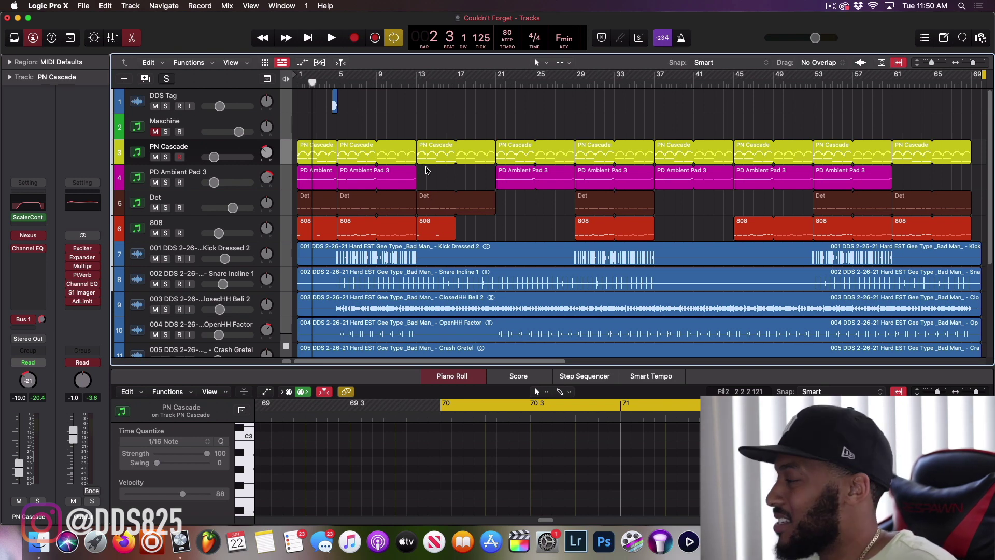
{"action": "scroll", "coordinate": [425, 182], "scroll_direction": "down", "scroll_amount": 5}
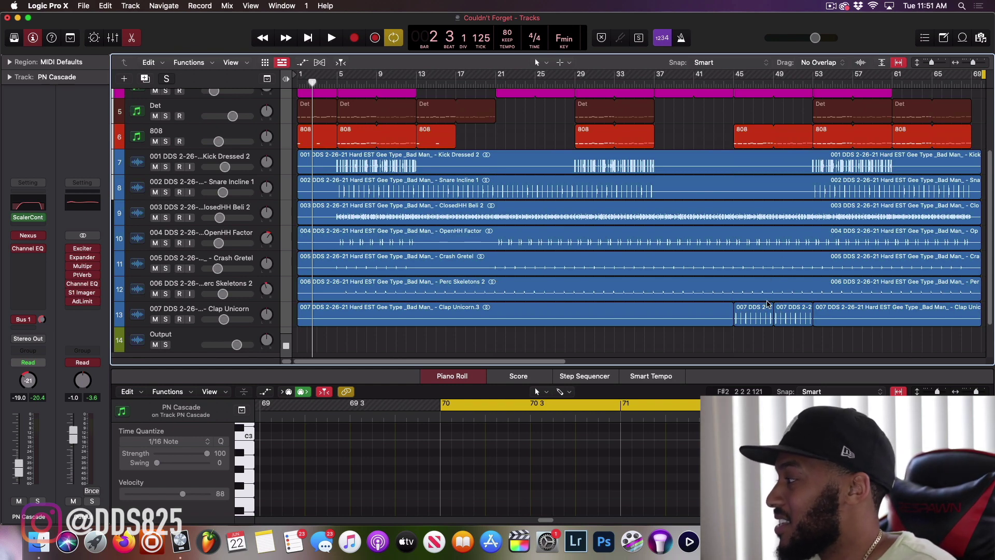
{"action": "scroll", "coordinate": [300, 254], "scroll_direction": "up", "scroll_amount": 4}
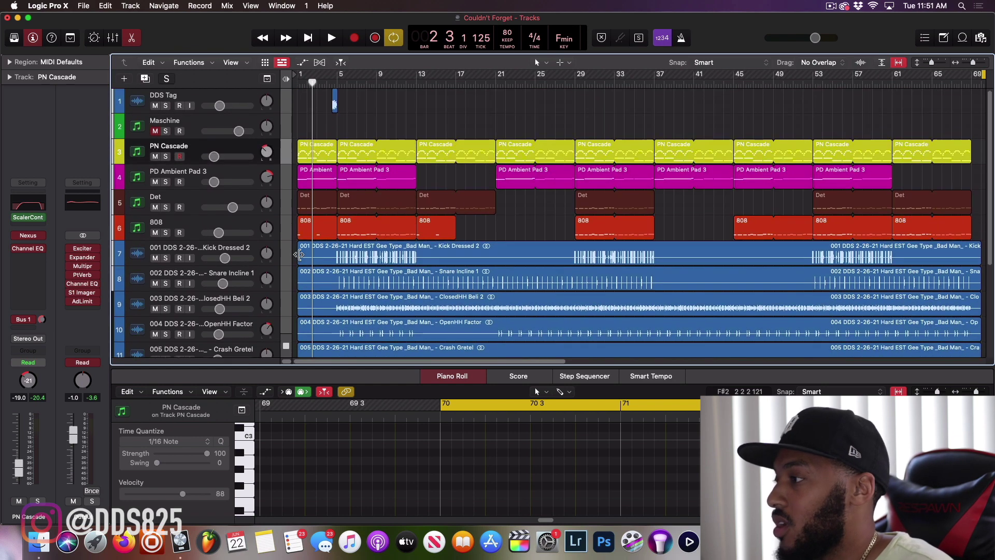
Step: Show track automation and examine the Channel EQ automation parameters available for the PD Ambient Pad 3 track
{"action": "key", "text": "a"}
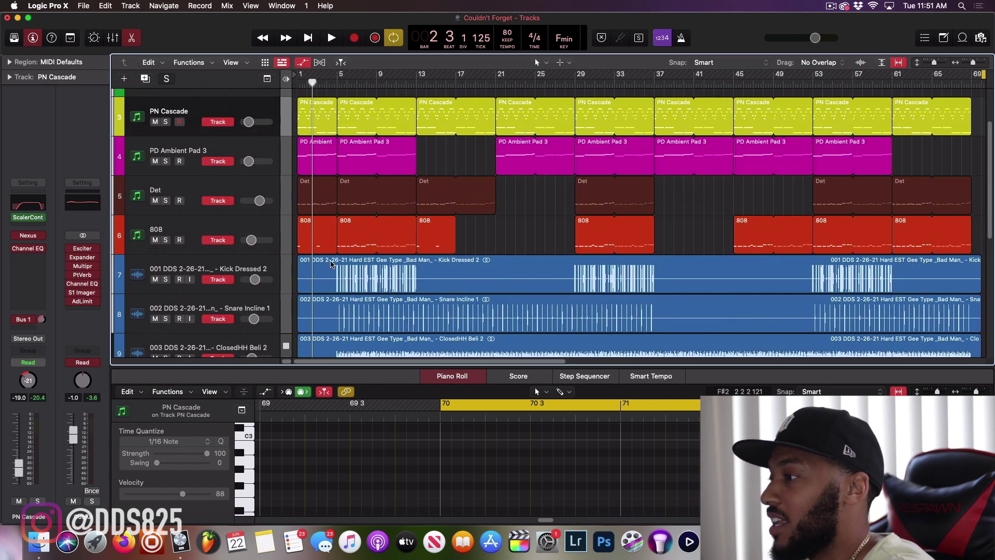
{"action": "scroll", "coordinate": [294, 259], "scroll_direction": "down", "scroll_amount": 10}
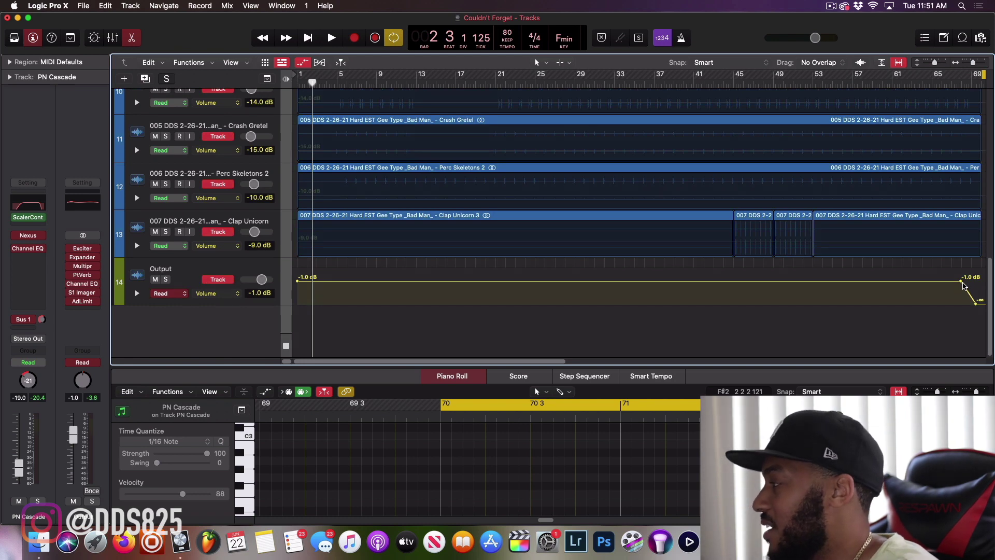
{"action": "scroll", "coordinate": [767, 315], "scroll_direction": "up", "scroll_amount": 10}
{"action": "scroll", "coordinate": [670, 276], "scroll_direction": "up", "scroll_amount": 4}
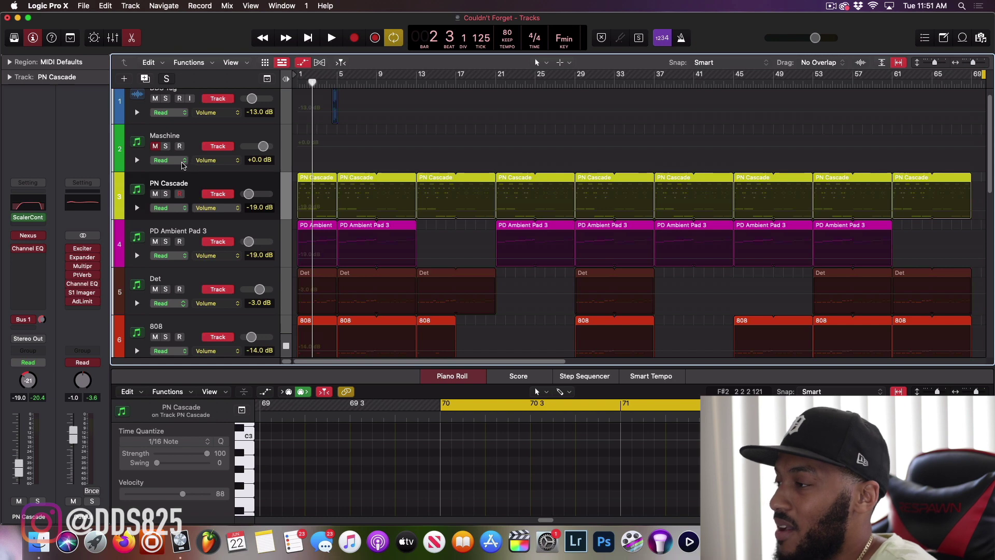
{"action": "left_click", "coordinate": [206, 255]}
{"action": "mouse_move", "coordinate": [228, 340]}
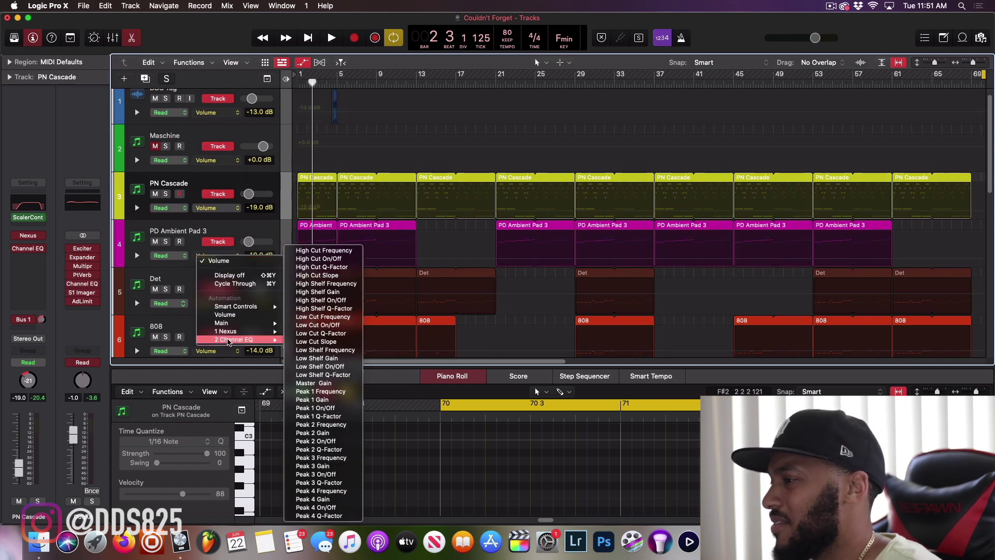
{"action": "left_click", "coordinate": [435, 237]}
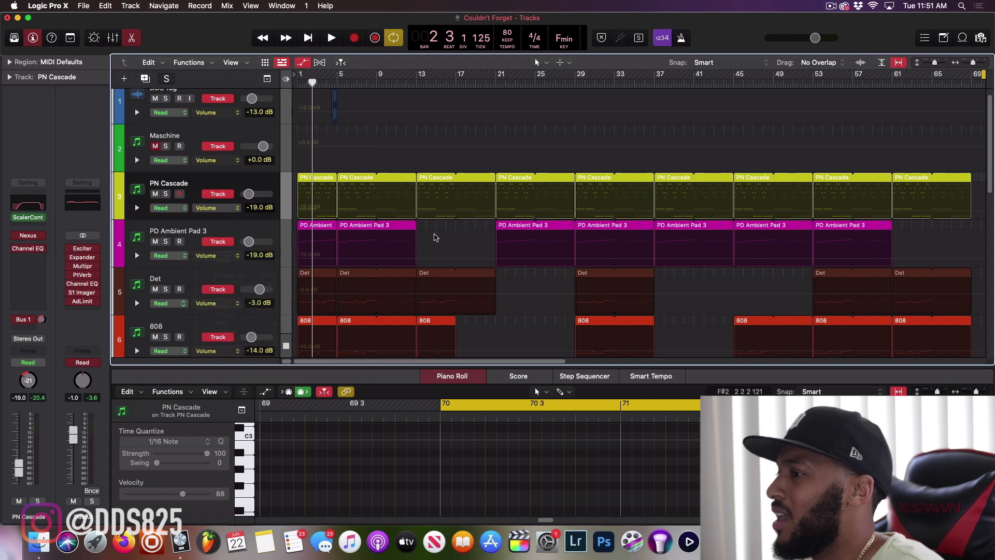
Step: Examine the Output track's plug-in automation parameters, including those of the Exciter, and hide track automation
{"action": "scroll", "coordinate": [212, 285], "scroll_direction": "down", "scroll_amount": 10}
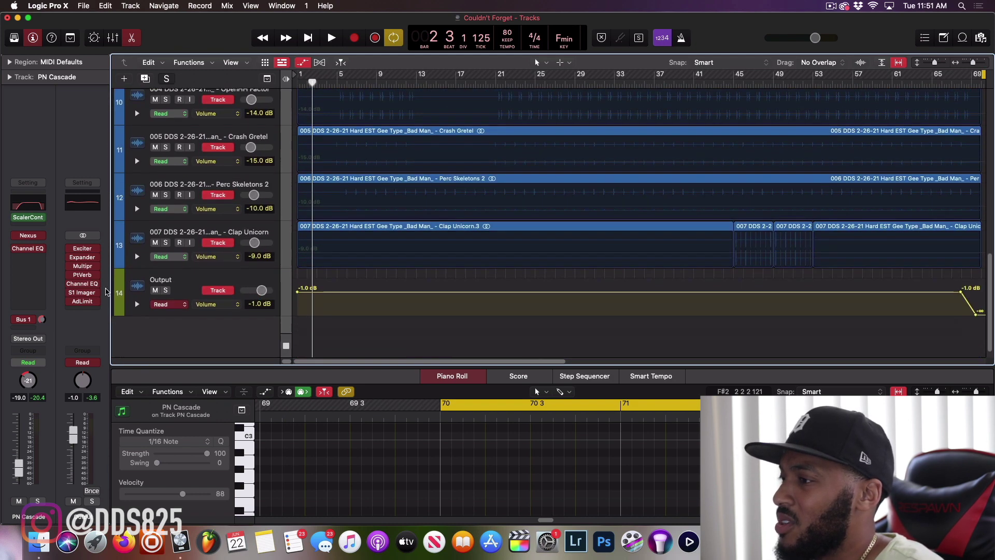
{"action": "scroll", "coordinate": [205, 300], "scroll_direction": "down", "scroll_amount": 1}
{"action": "left_click", "coordinate": [217, 292]}
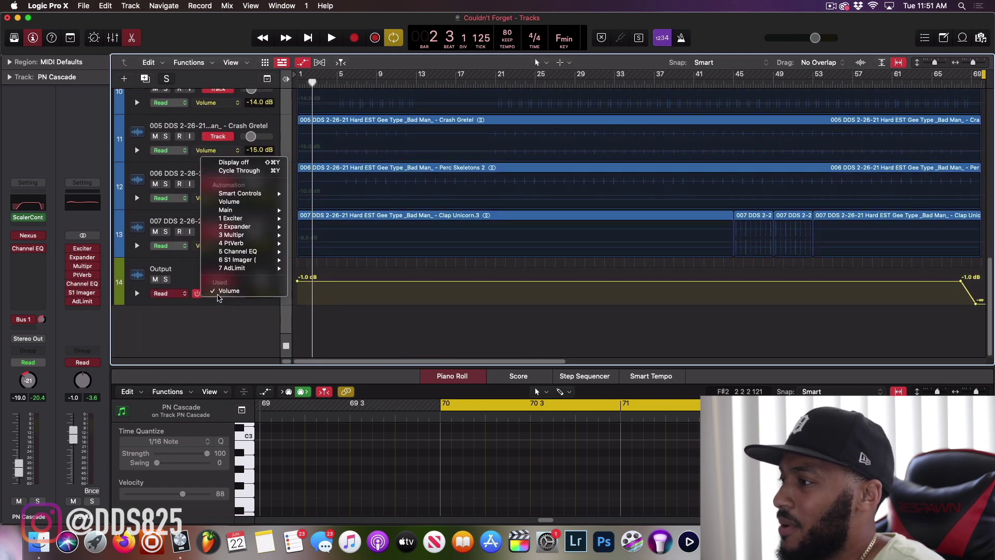
{"action": "mouse_move", "coordinate": [262, 224]}
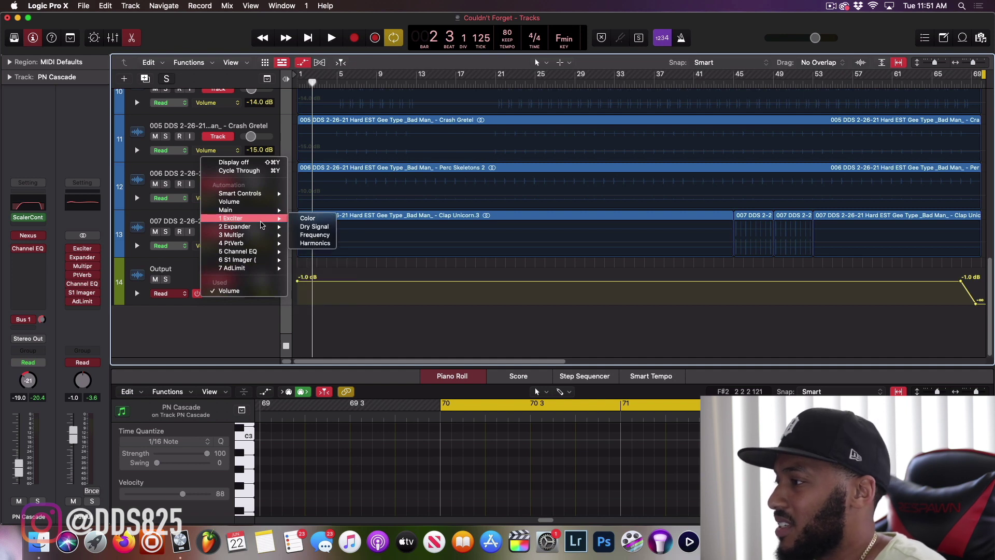
{"action": "left_click", "coordinate": [616, 347]}
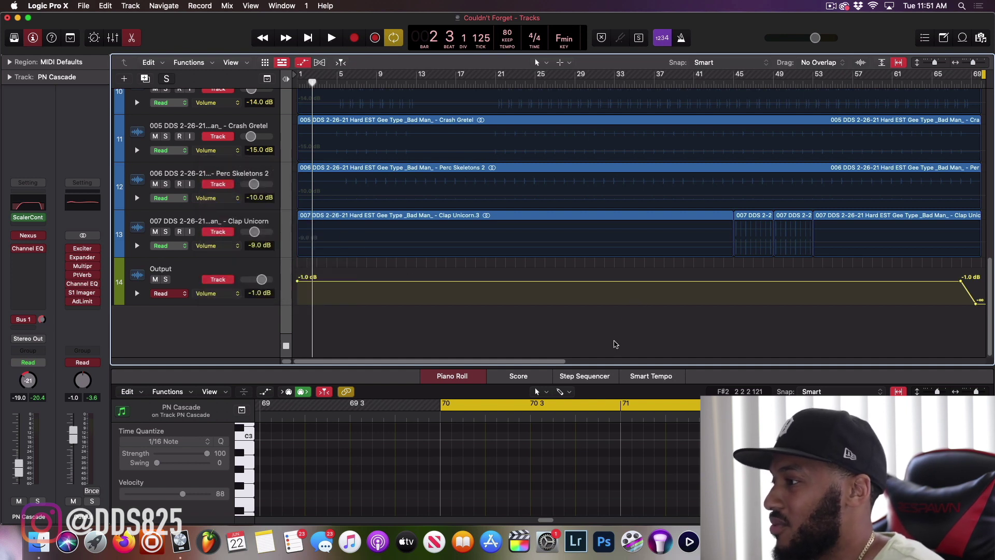
{"action": "scroll", "coordinate": [487, 337], "scroll_direction": "up", "scroll_amount": 1}
{"action": "key", "text": "a"}
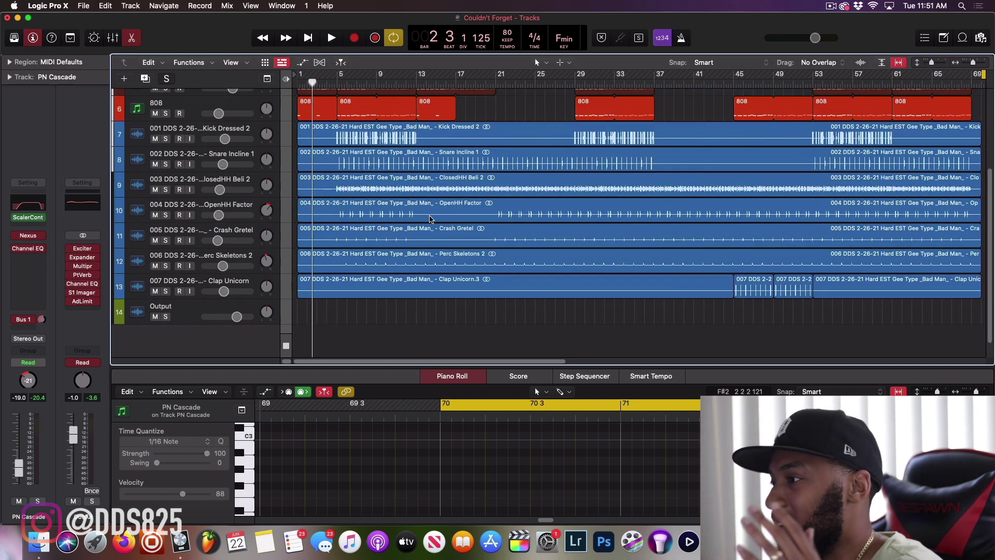
Step: Move the PN Cascade region from bar 13 to the Maschine track at bar 38
{"action": "scroll", "coordinate": [432, 223], "scroll_direction": "up", "scroll_amount": 2}
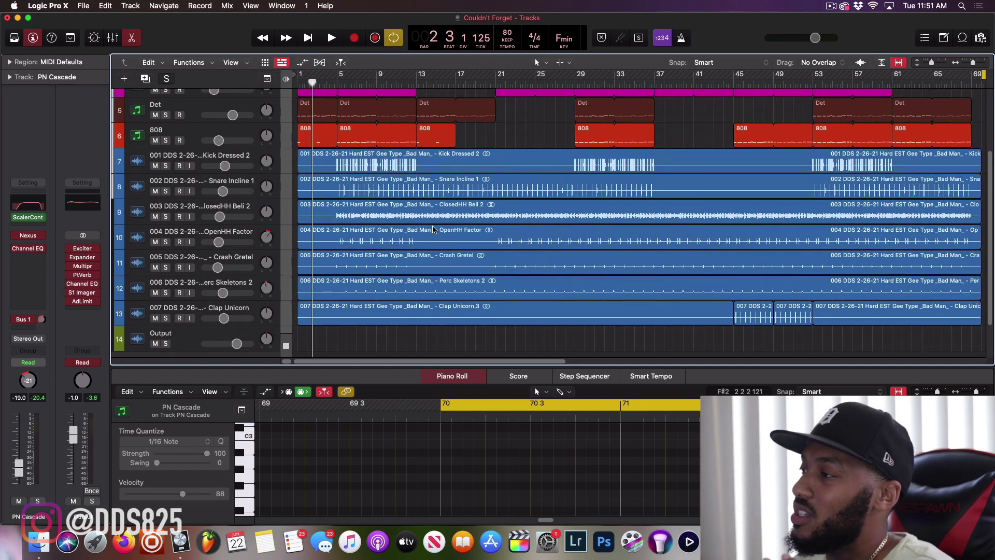
{"action": "scroll", "coordinate": [434, 230], "scroll_direction": "up", "scroll_amount": 1}
{"action": "scroll", "coordinate": [434, 230], "scroll_direction": "up", "scroll_amount": 1}
{"action": "scroll", "coordinate": [435, 231], "scroll_direction": "up", "scroll_amount": 1}
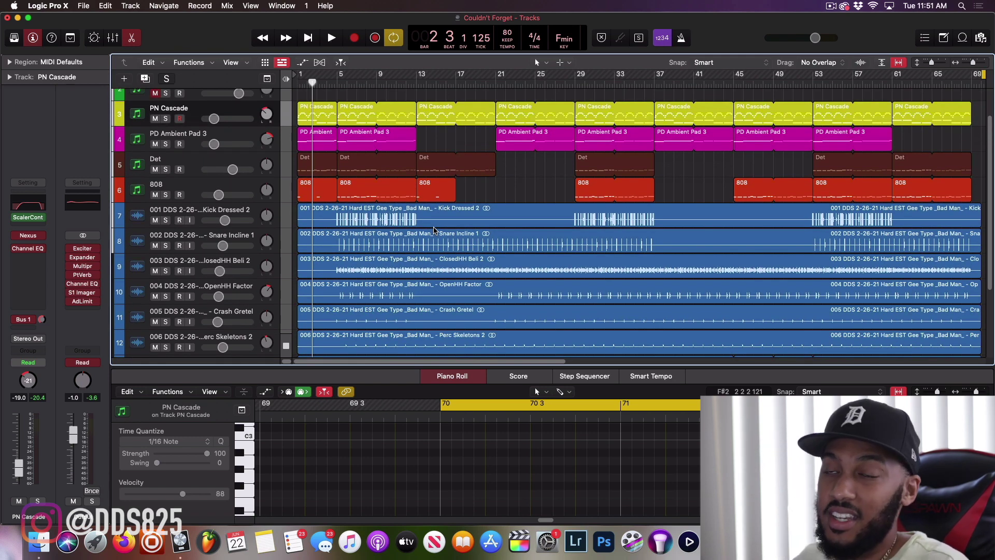
{"action": "left_click_drag", "start_coordinate": [438, 118], "coordinate": [686, 99]}
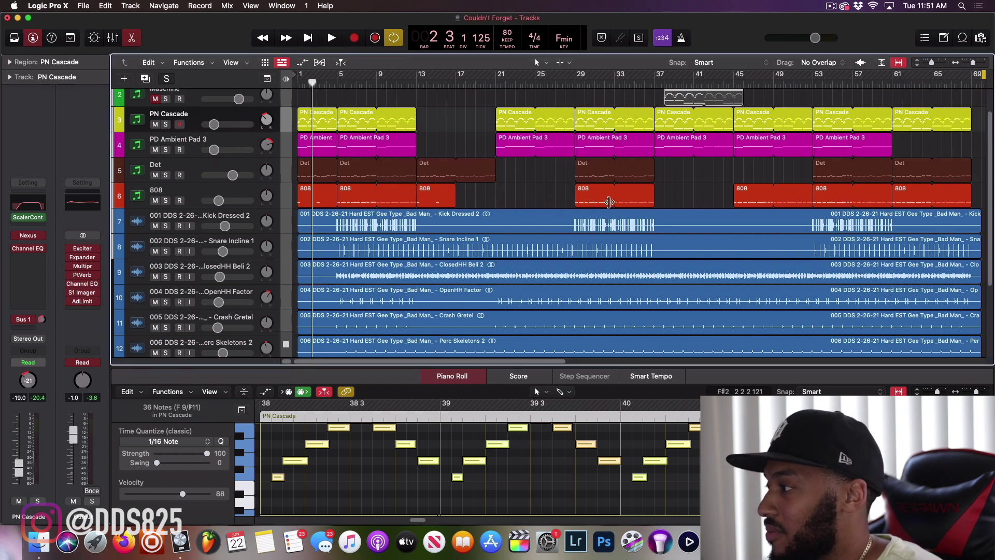
{"action": "scroll", "coordinate": [610, 202], "scroll_direction": "up", "scroll_amount": 3}
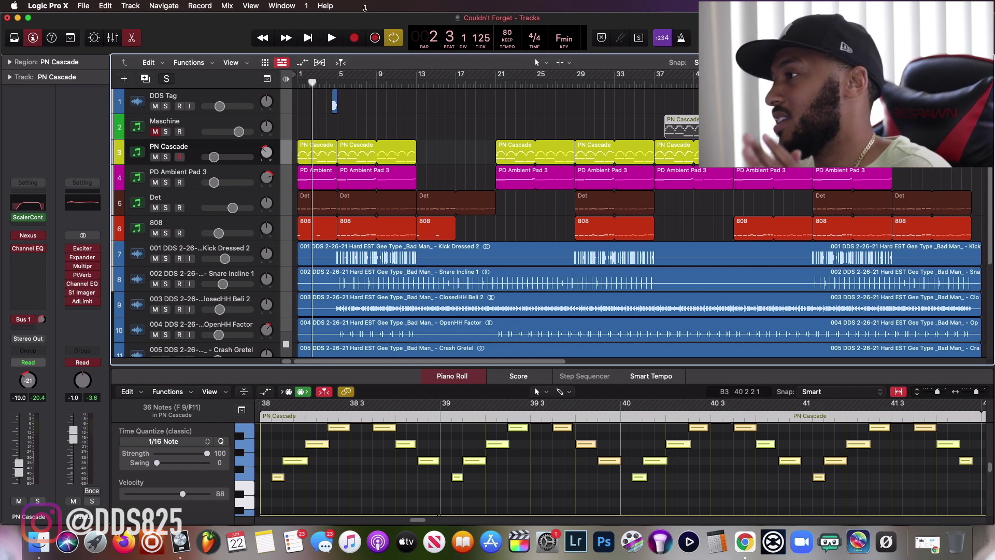
Step: Show the mixer below the tracks to view all channel strips, and close it again
{"action": "left_click", "coordinate": [113, 37]}
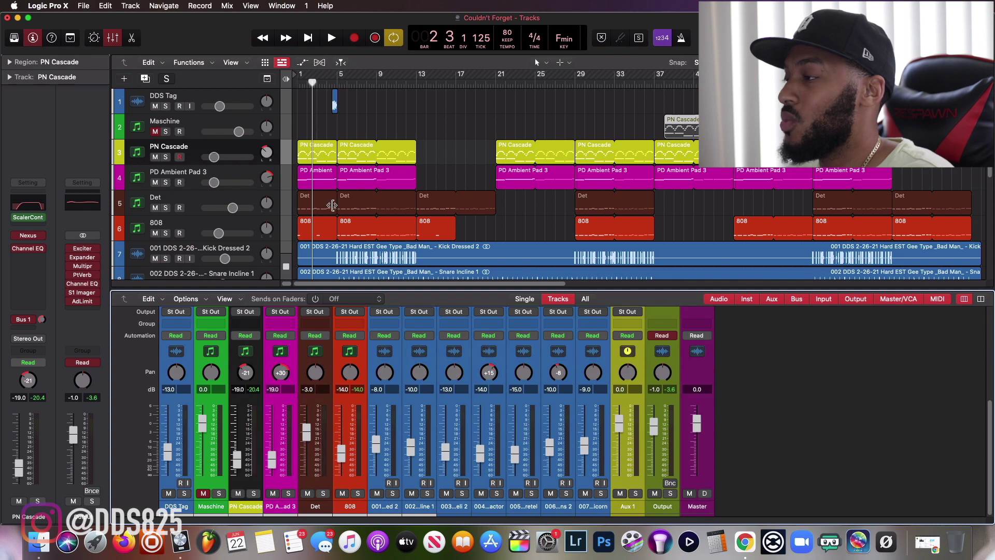
{"action": "left_click", "coordinate": [118, 39]}
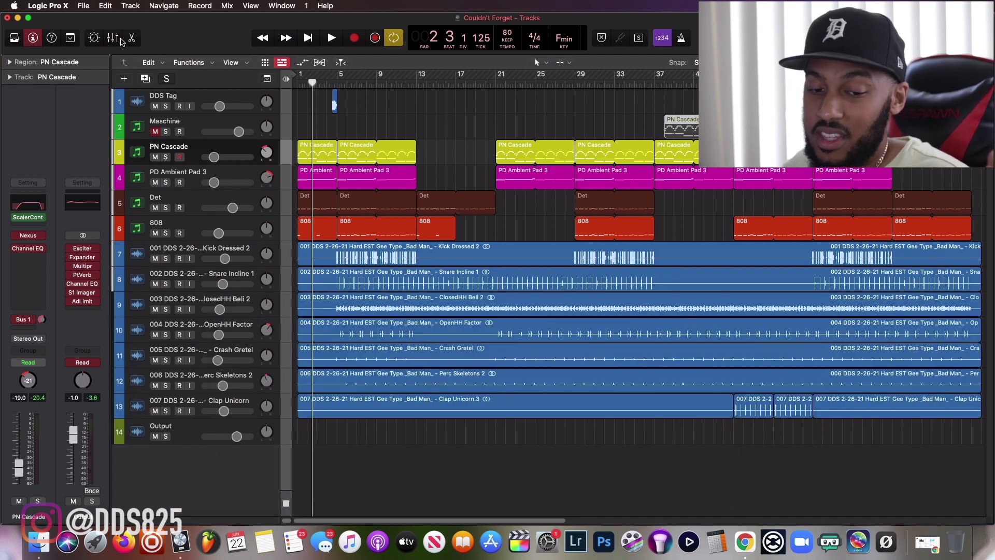